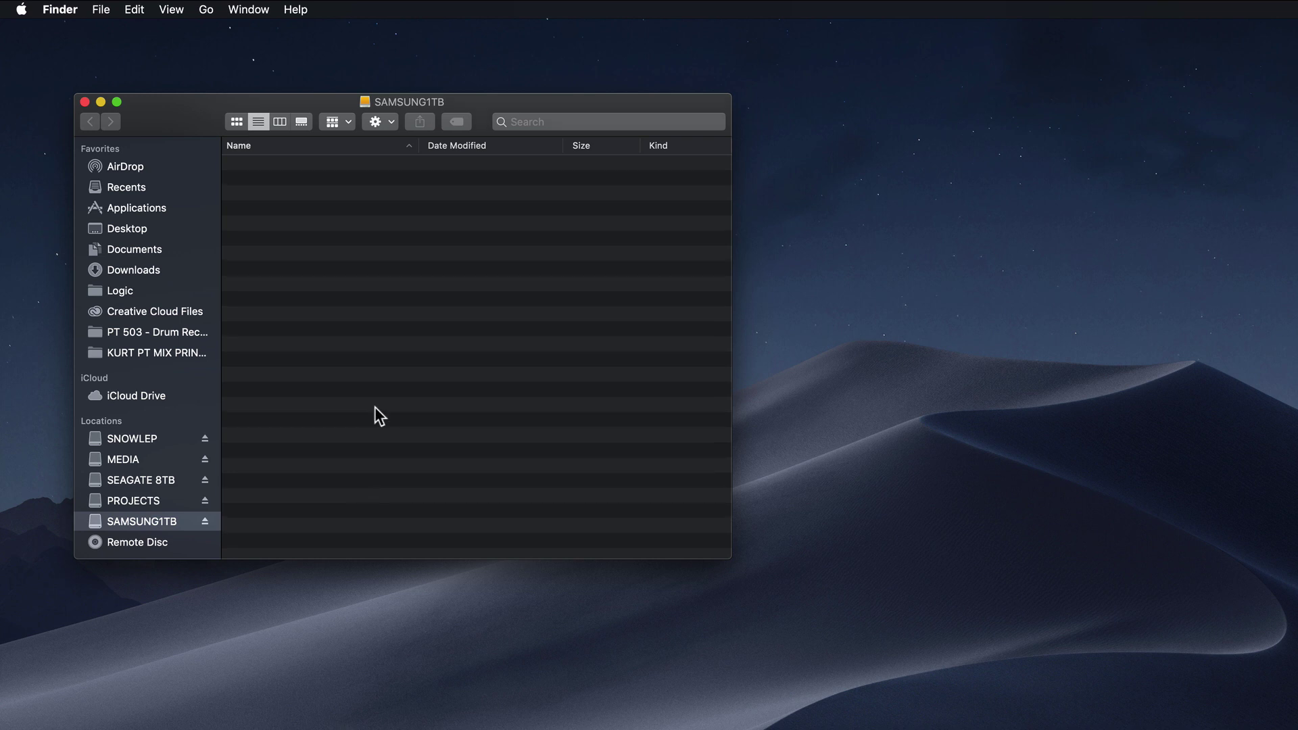
# Step: In column view, browse Macintosh HD > Users > home > Music > Audio Music Apps > Sampler Instruments
pyautogui.click(206, 9)
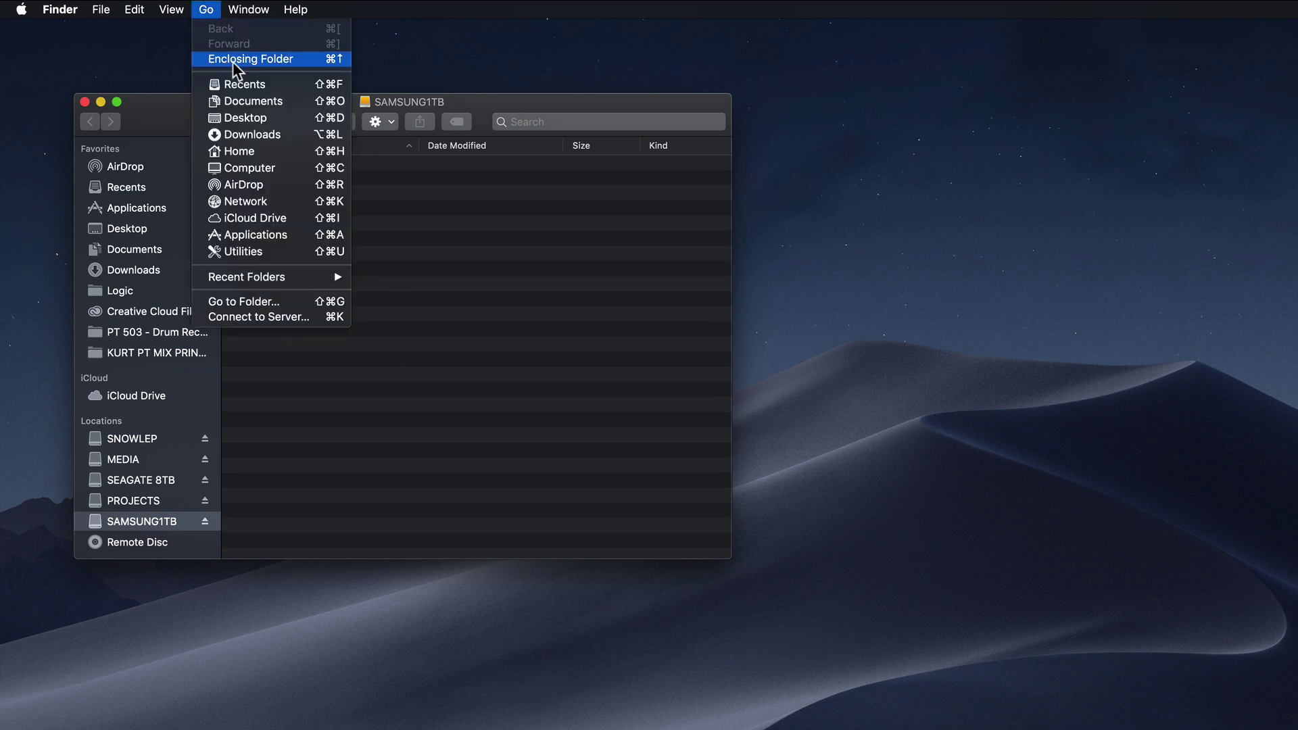
pyautogui.click(261, 168)
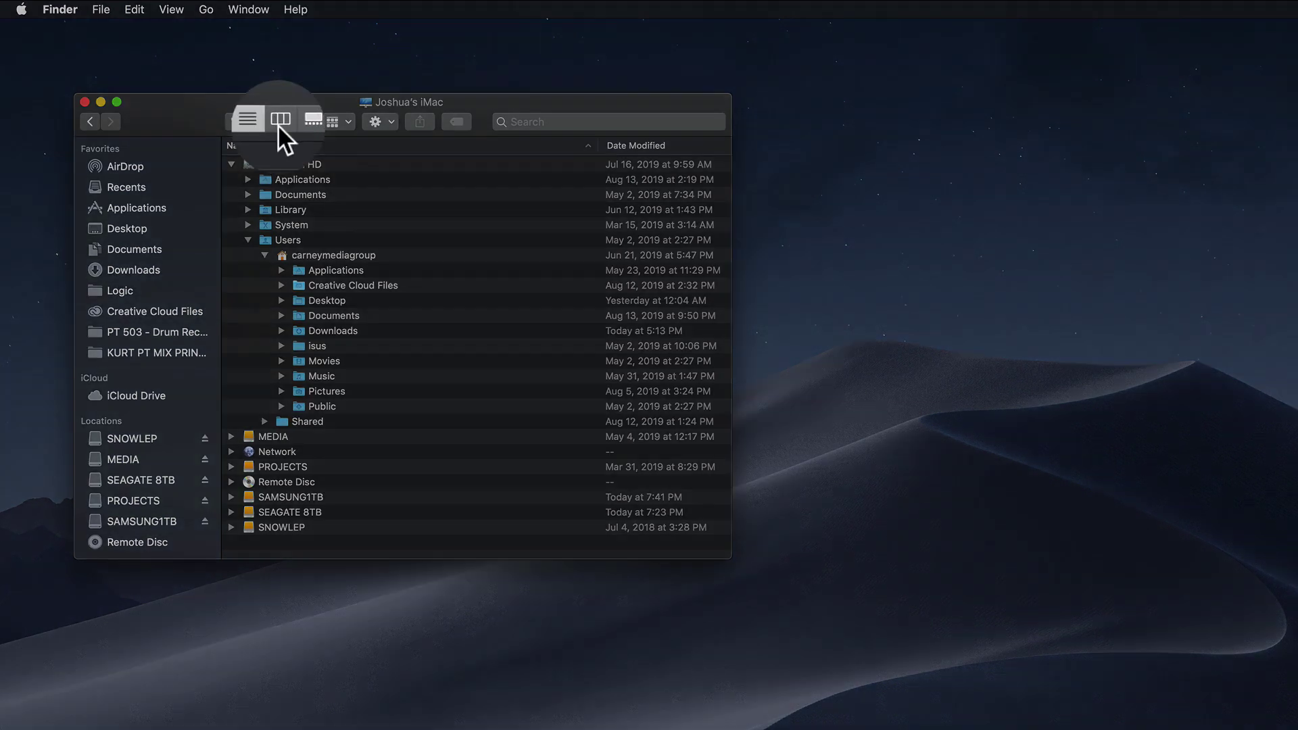
pyautogui.click(279, 123)
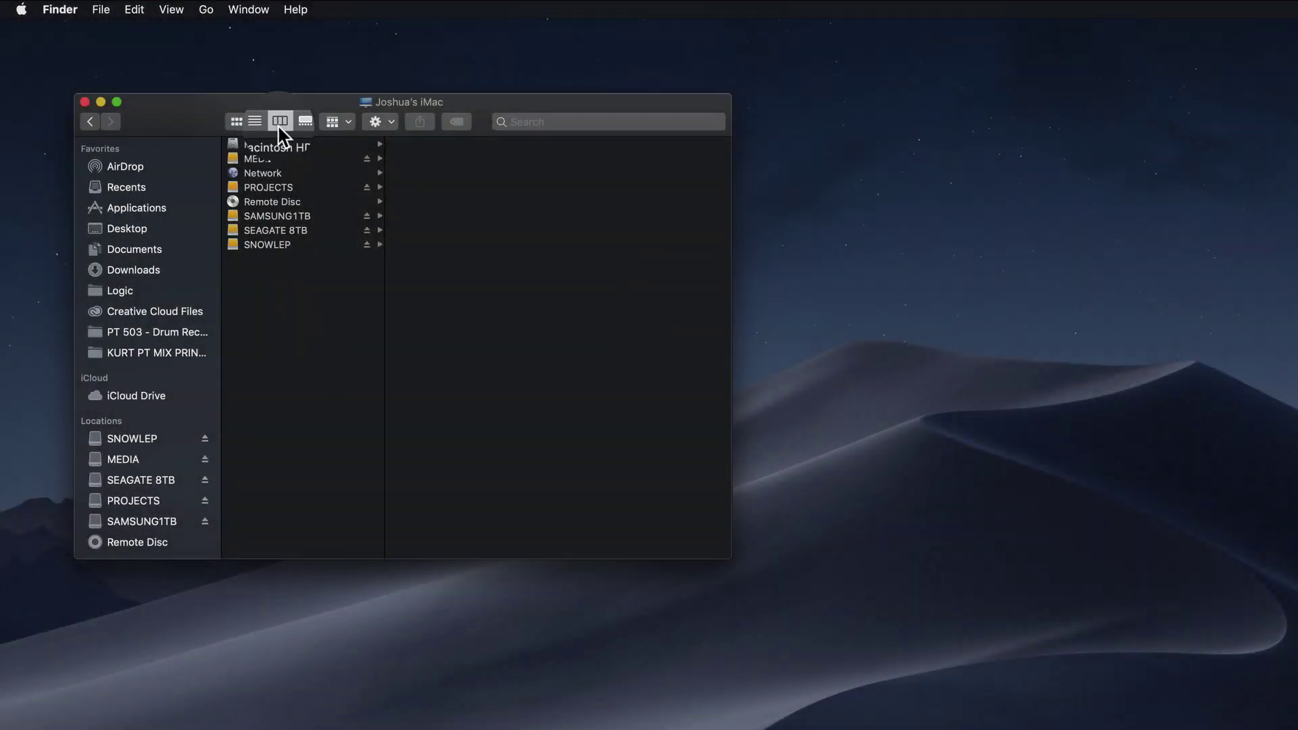
pyautogui.click(293, 146)
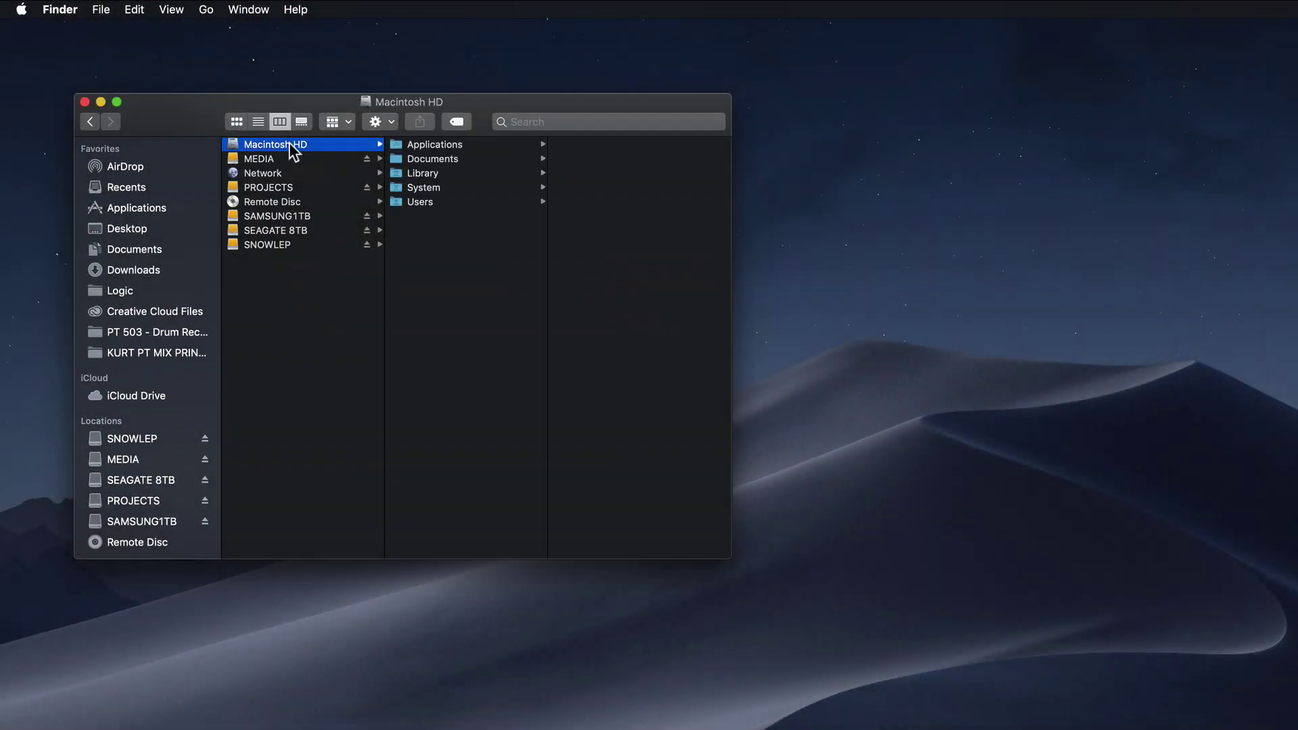
pyautogui.click(426, 203)
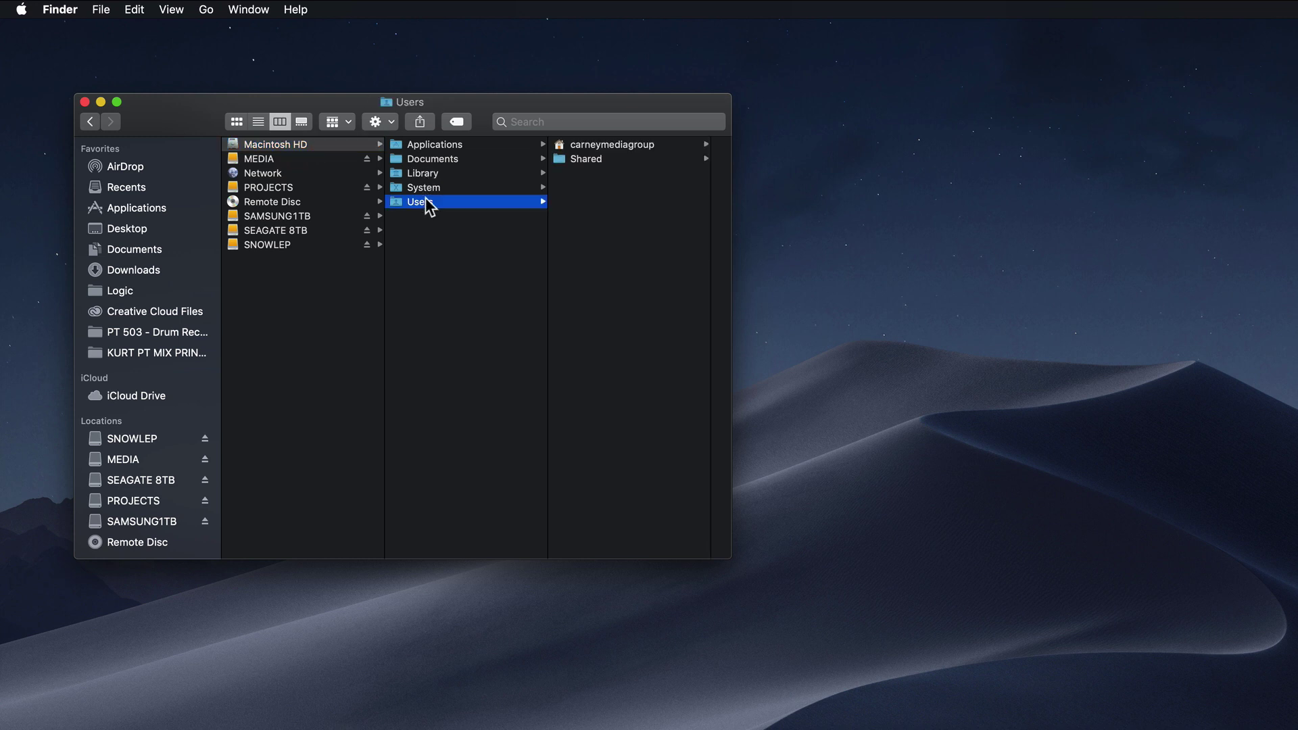
pyautogui.click(645, 145)
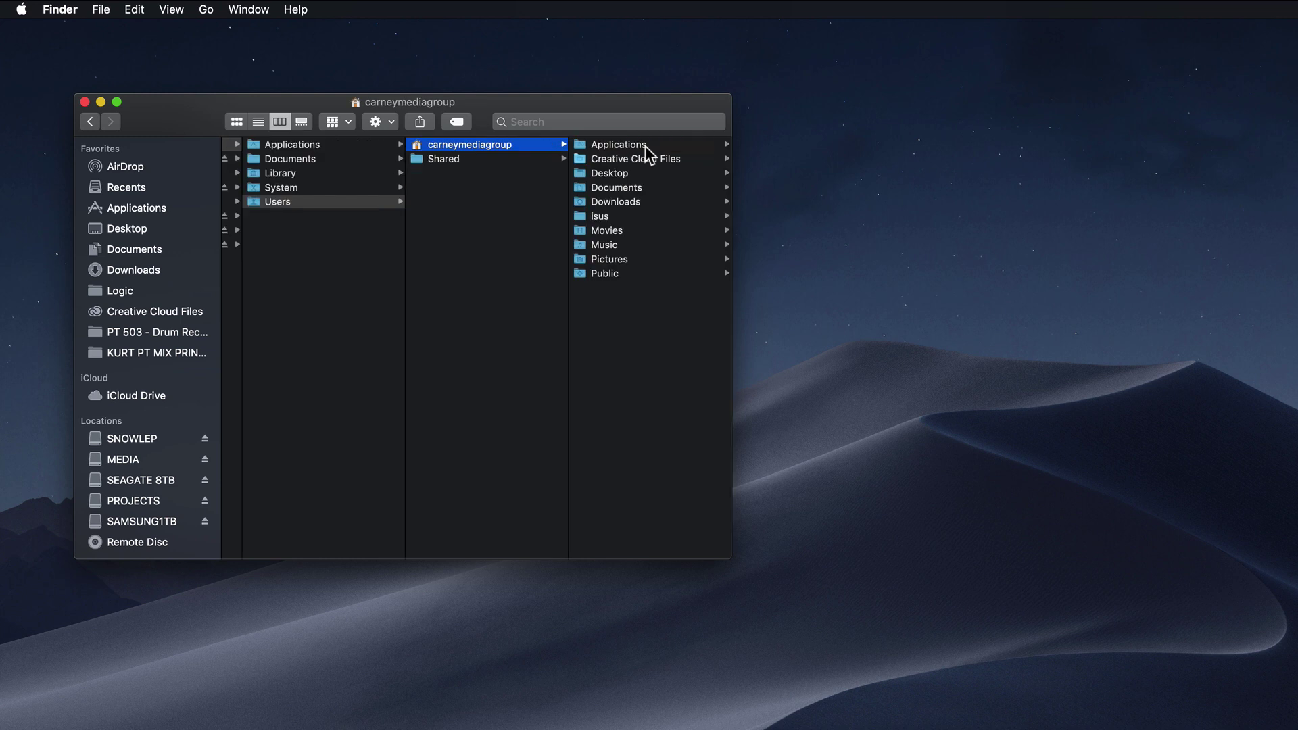
pyautogui.click(629, 248)
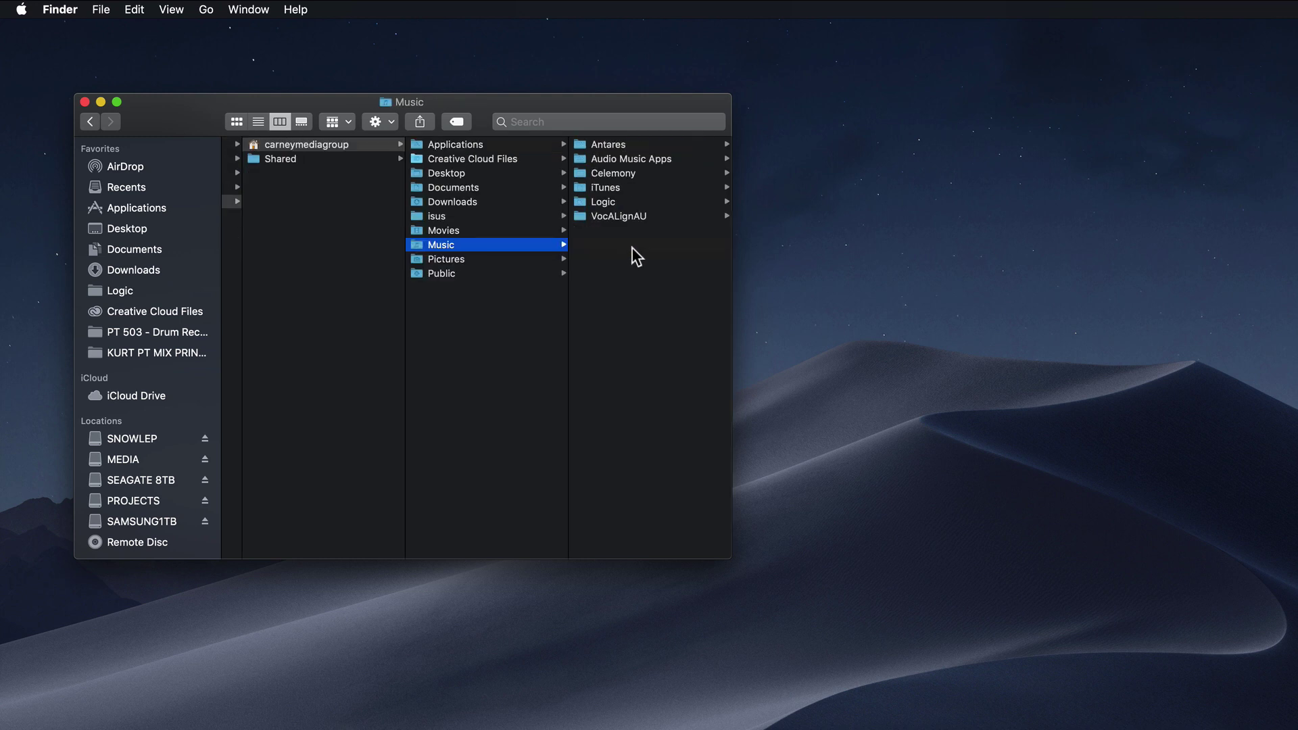
pyautogui.click(646, 159)
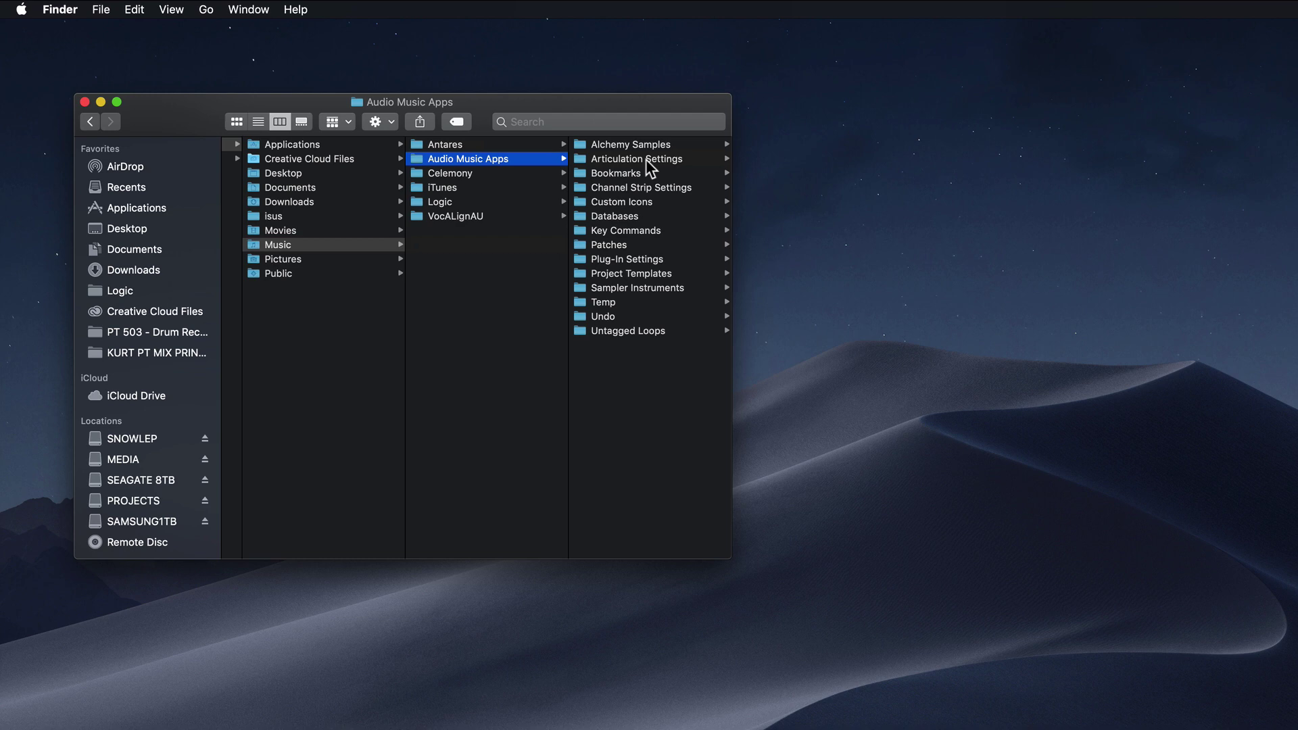
pyautogui.click(646, 287)
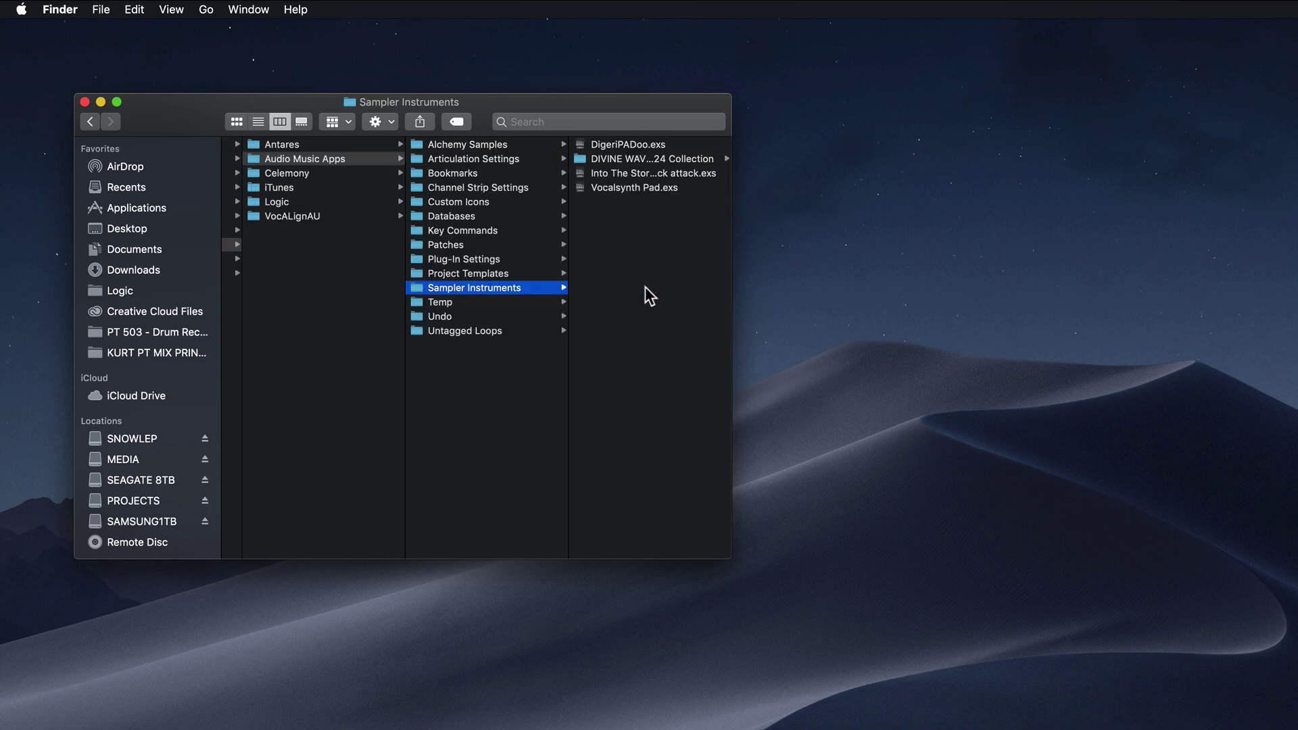
# Step: Copy the 24.29 GB DIVINE WAVES - EXS24 Collection folder from Sampler Instruments onto SAMSUNG1TB
pyautogui.moveTo(729, 290); pyautogui.dragTo(898, 290)
pyautogui.click(662, 160)
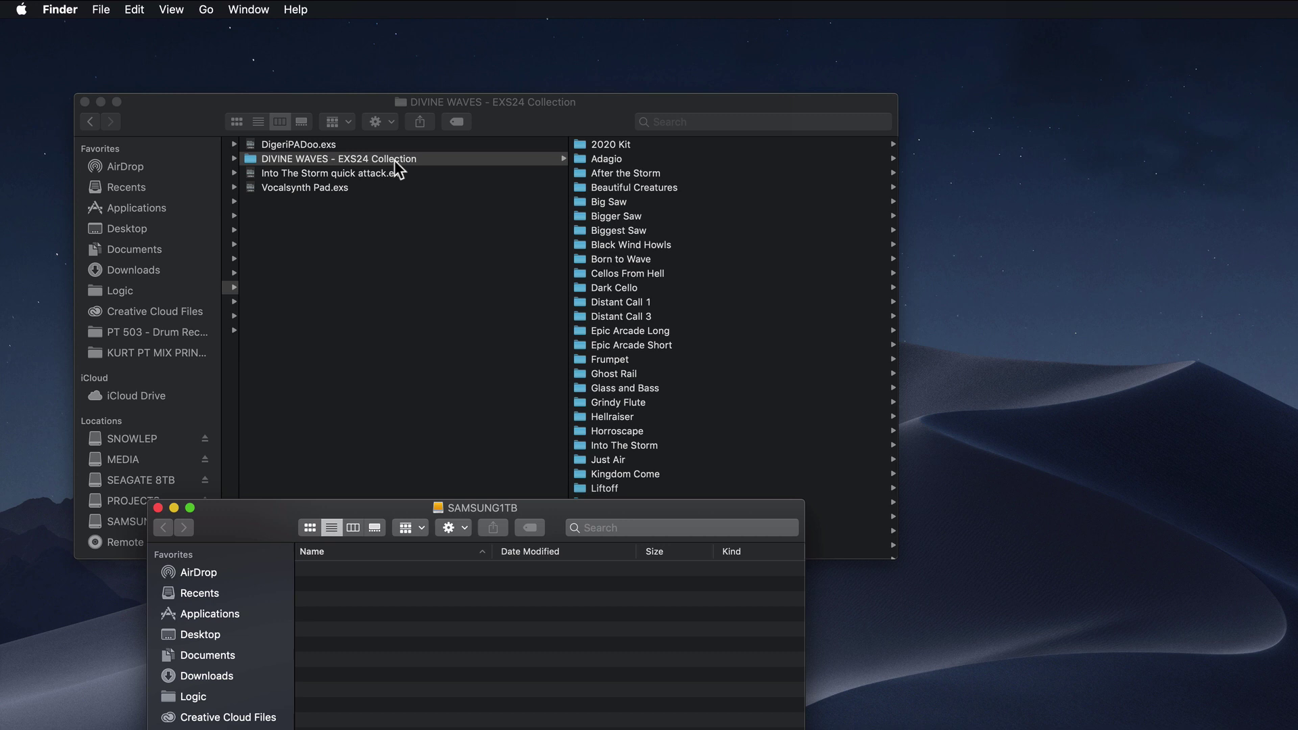
pyautogui.moveTo(395, 161); pyautogui.dragTo(444, 668)
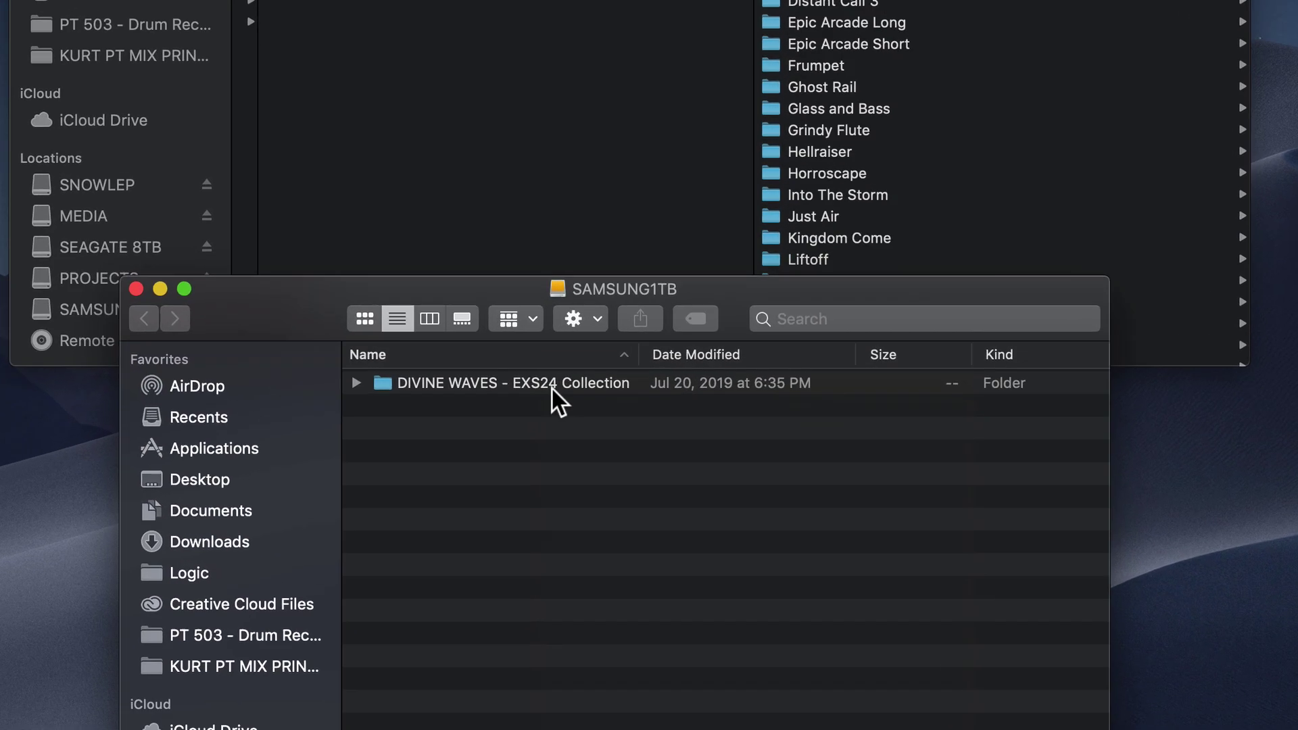
# Step: Make an alias of the DIVINE WAVES folder on SAMSUNG1TB and move it into Sampler Instruments
pyautogui.click(552, 385)
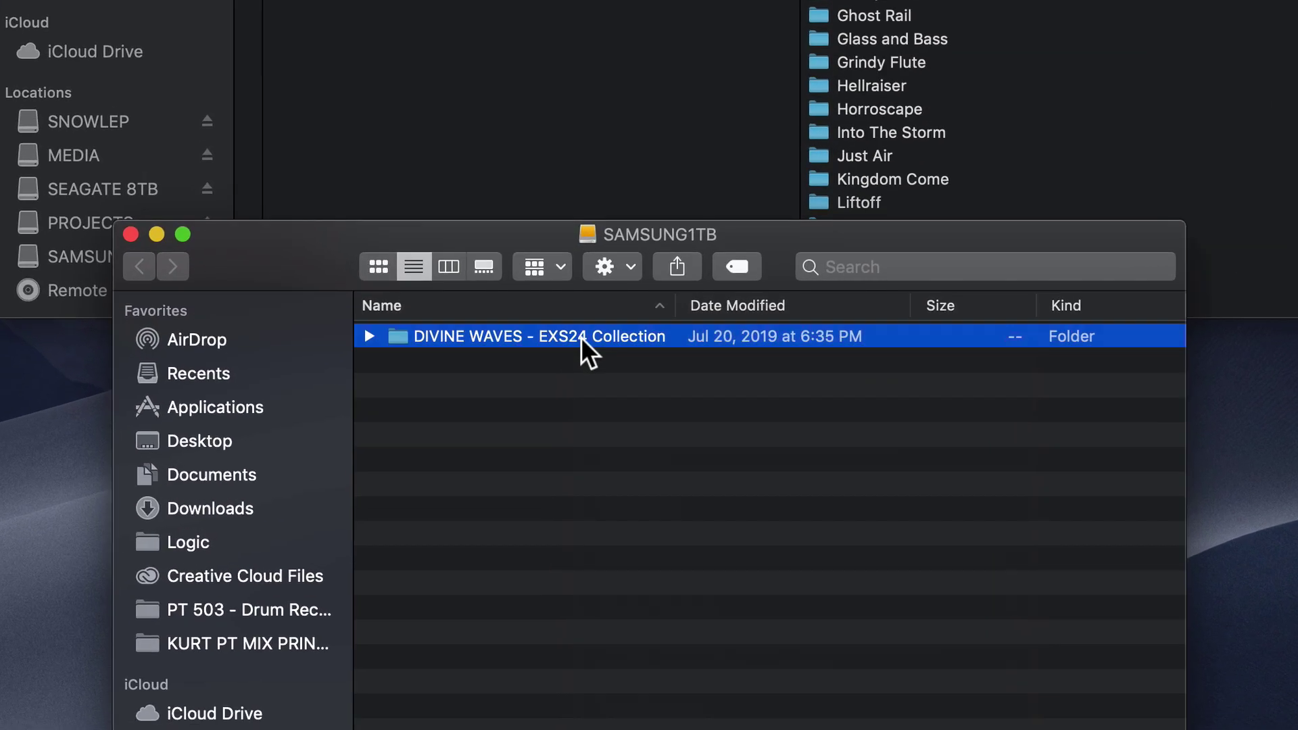
pyautogui.rightClick(581, 337)
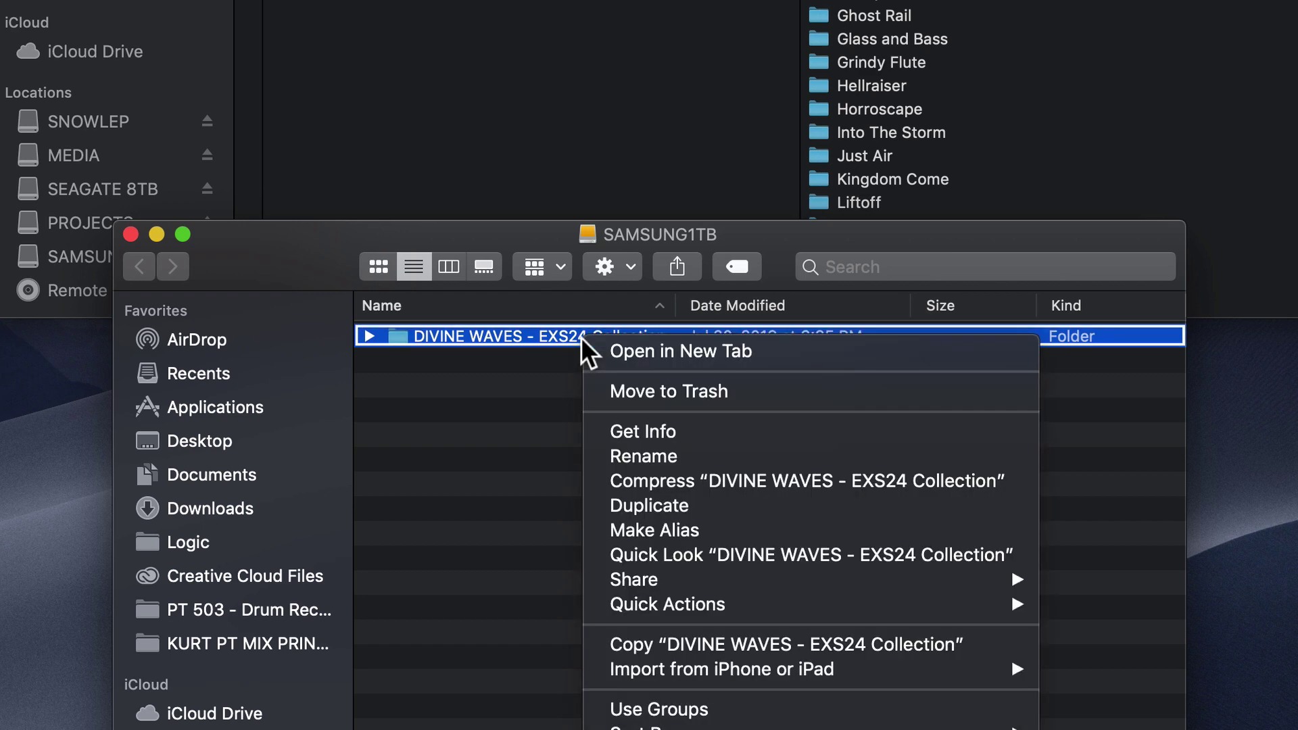
pyautogui.click(716, 530)
pyautogui.click(715, 530)
pyautogui.moveTo(677, 313); pyautogui.dragTo(889, 315)
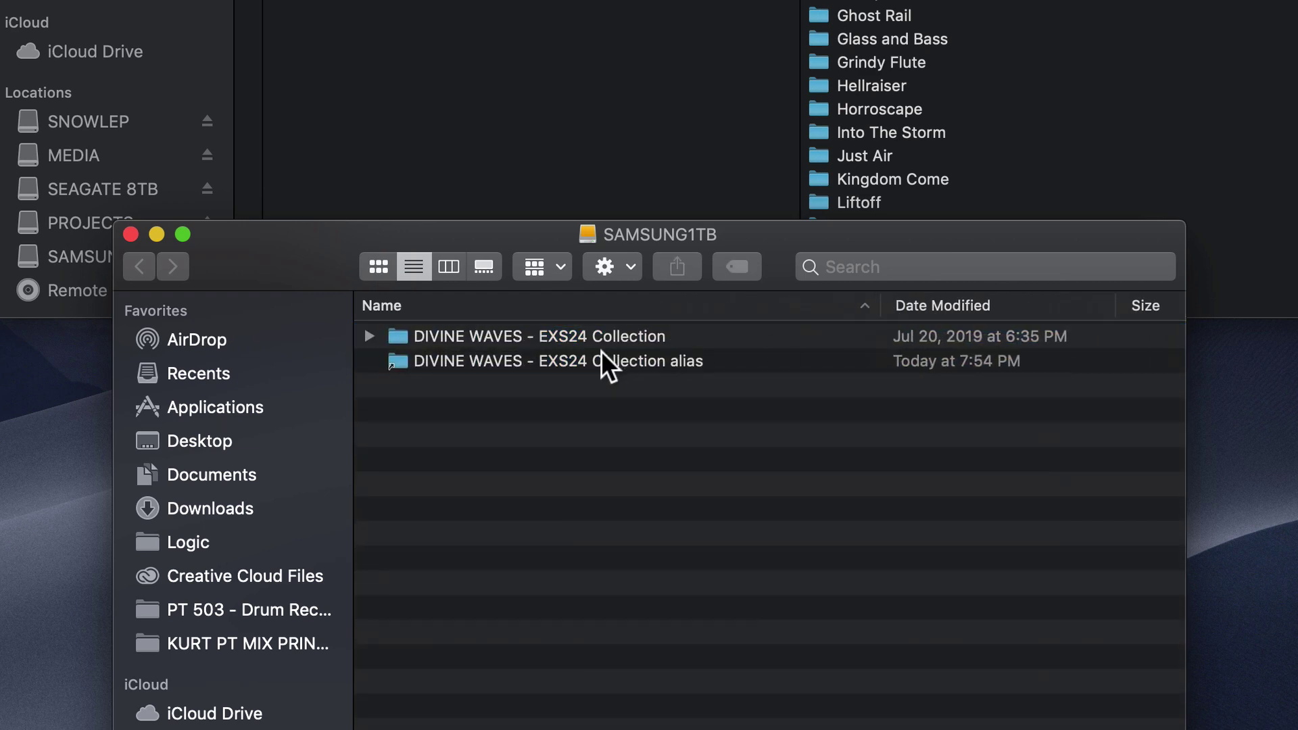
pyautogui.moveTo(575, 361); pyautogui.dragTo(673, 195)
pyautogui.moveTo(492, 485); pyautogui.dragTo(441, 387)
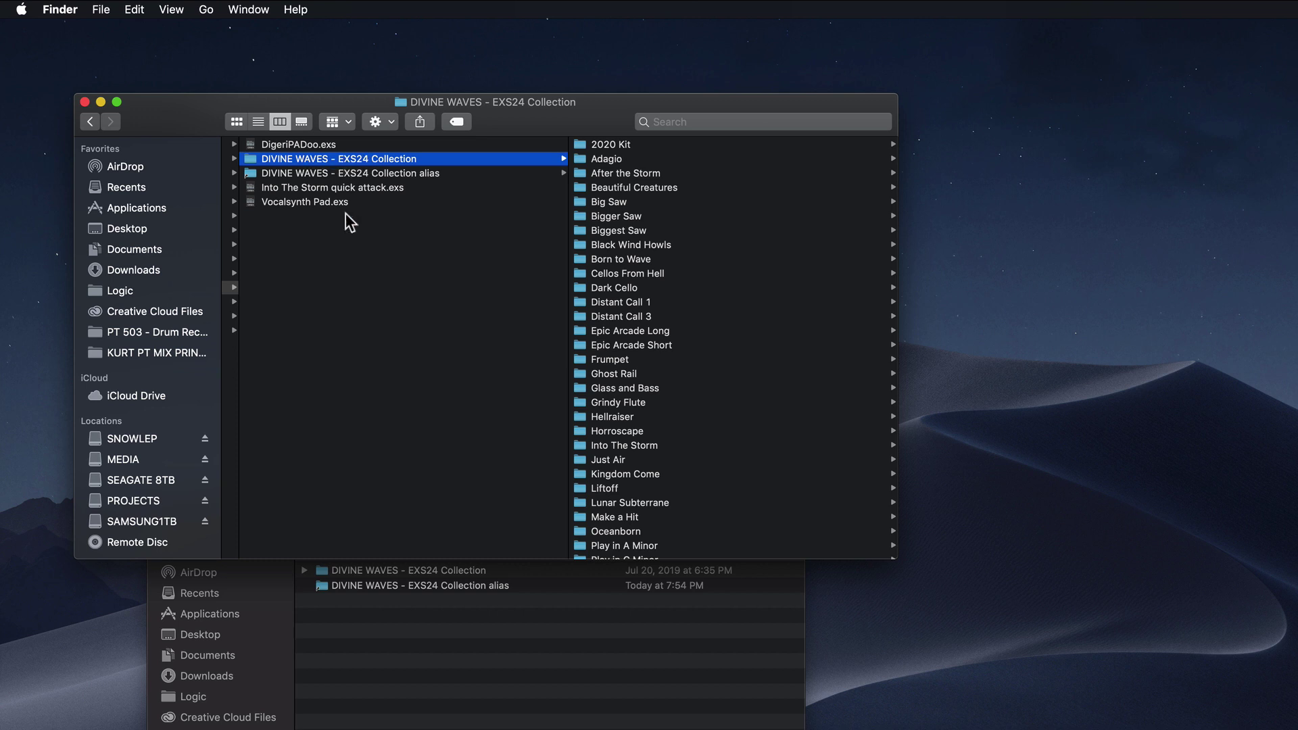
# Step: Rename the alias to drop the word 'alias' and delete the leftover alias from SAMSUNG1TB
pyautogui.hscroll(-5, 347, 217)
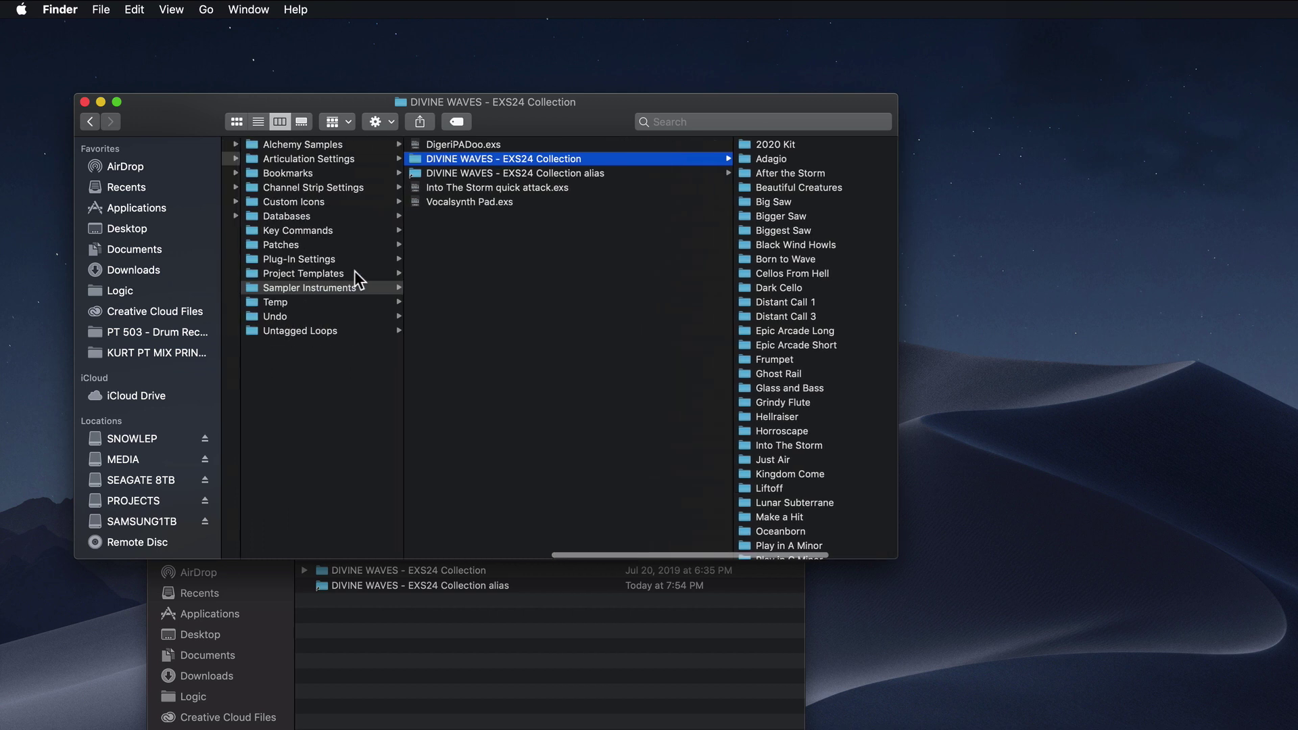
pyautogui.click(505, 609)
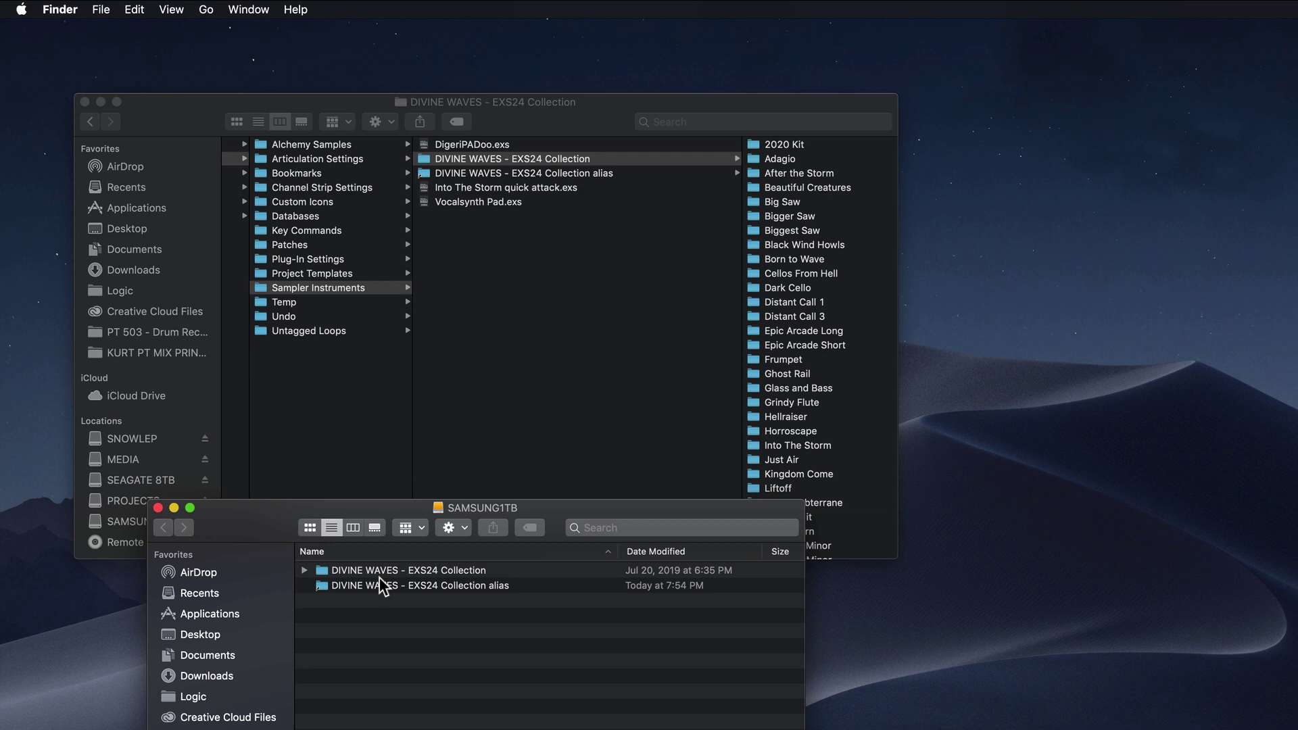
pyautogui.click(595, 171)
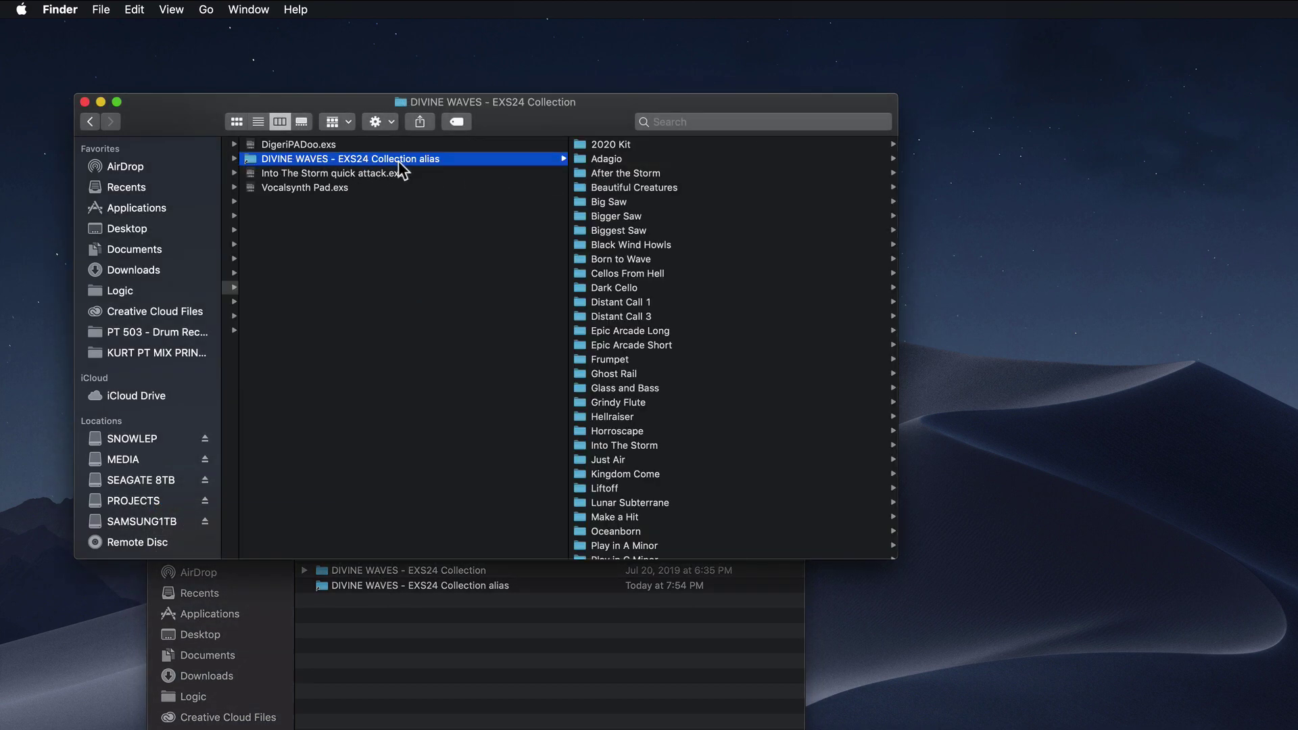
pyautogui.press('Return')
pyautogui.press('Right')
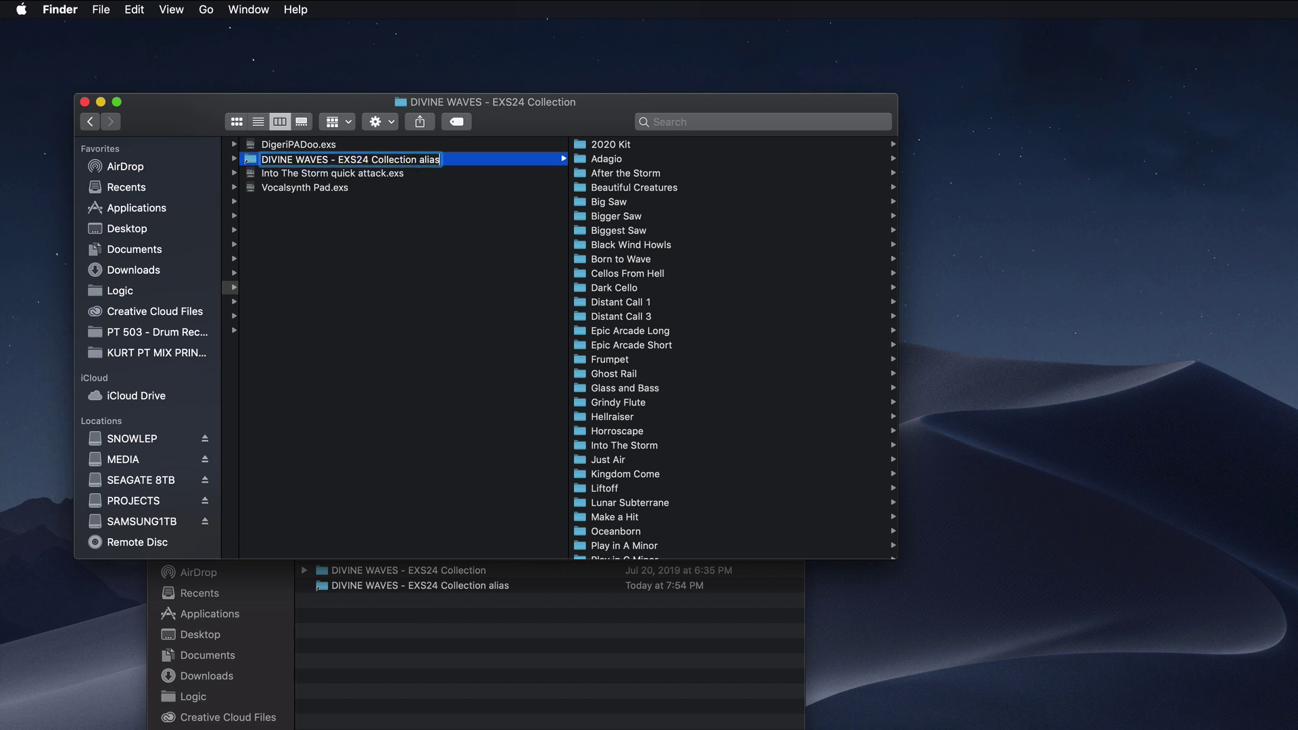
pyautogui.press('BackSpace')
pyautogui.press('BackSpace')
pyautogui.press('BackSpace')
pyautogui.press('BackSpace')
pyautogui.press('BackSpace')
pyautogui.click(463, 594)
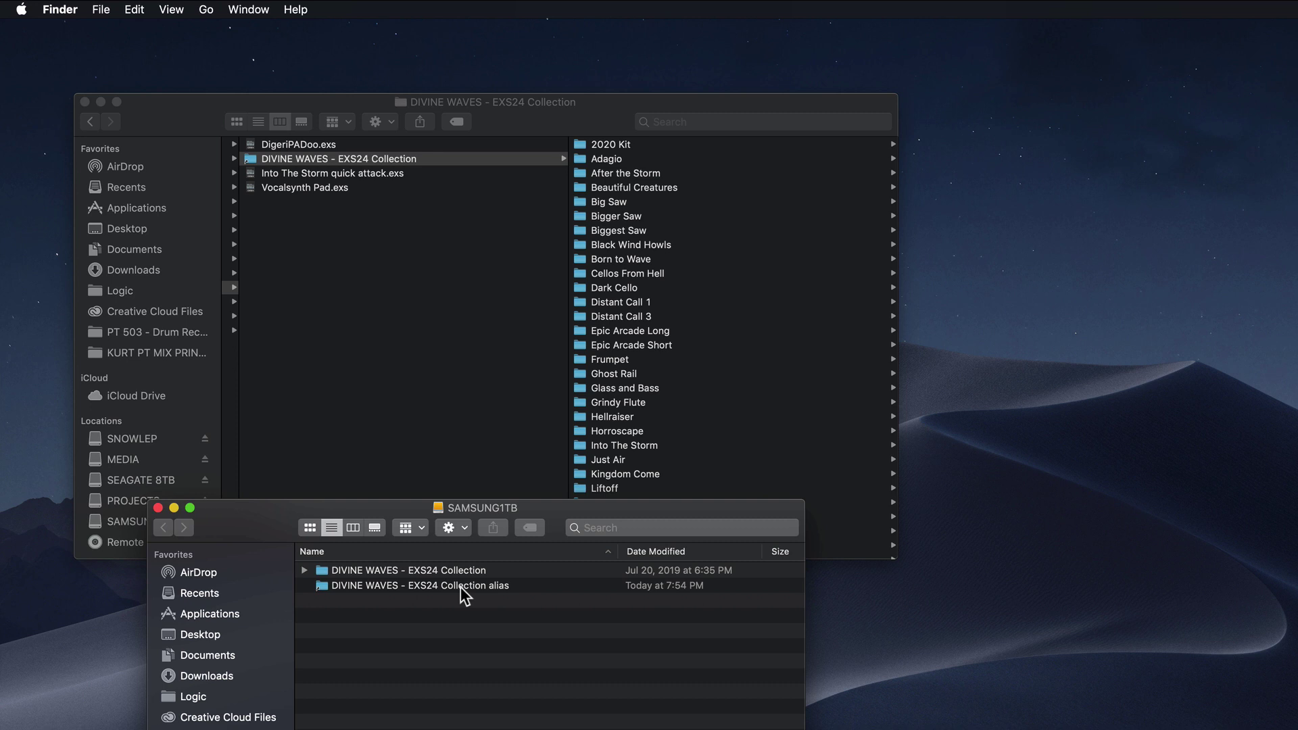
pyautogui.click(462, 588)
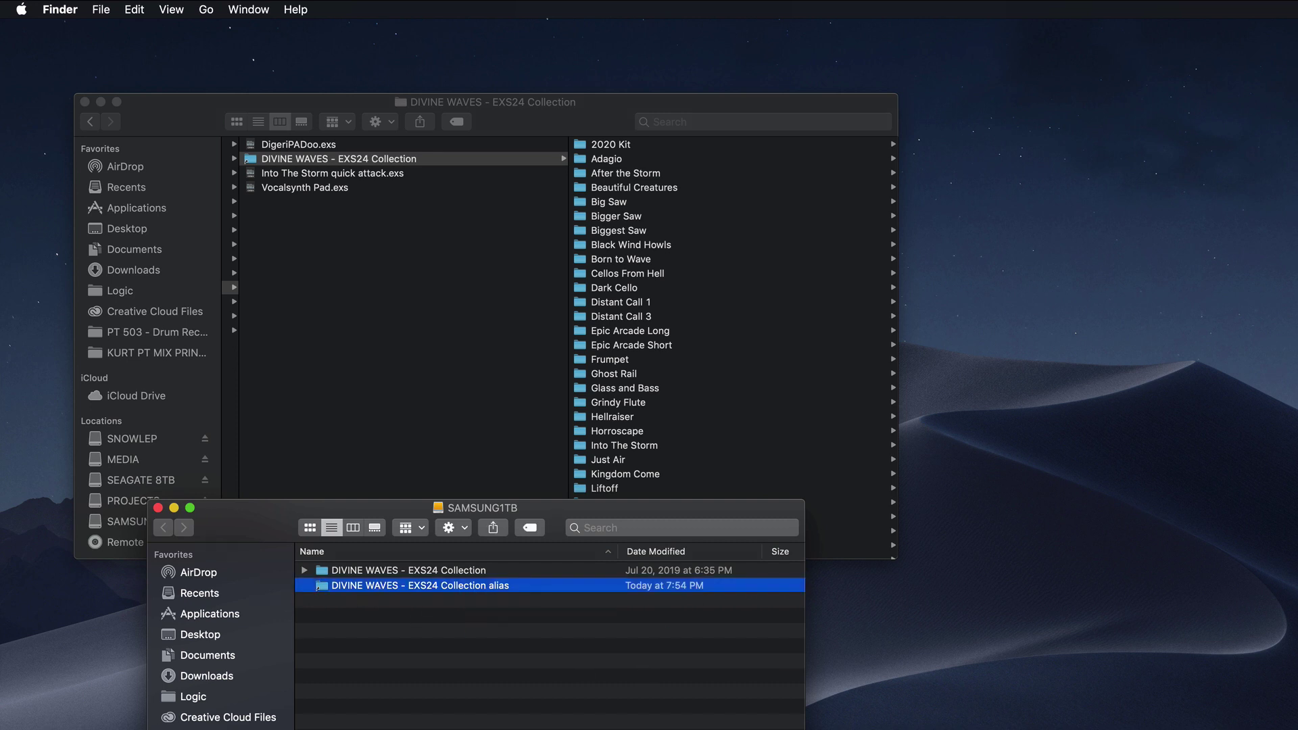
pyautogui.press('super+BackSpace')
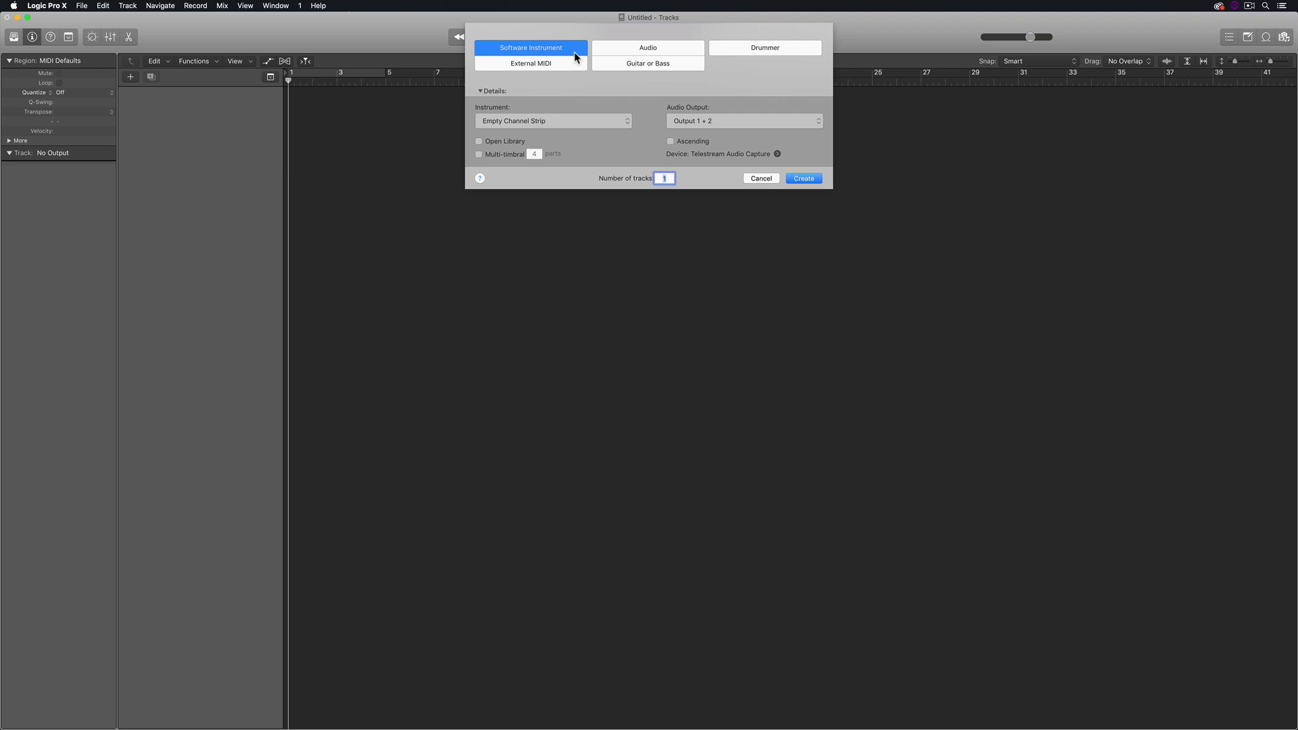
# Step: Create a software instrument track and load User Channel Strip Settings > DIVINE WAVES > Black Wind Howls
pyautogui.click(804, 179)
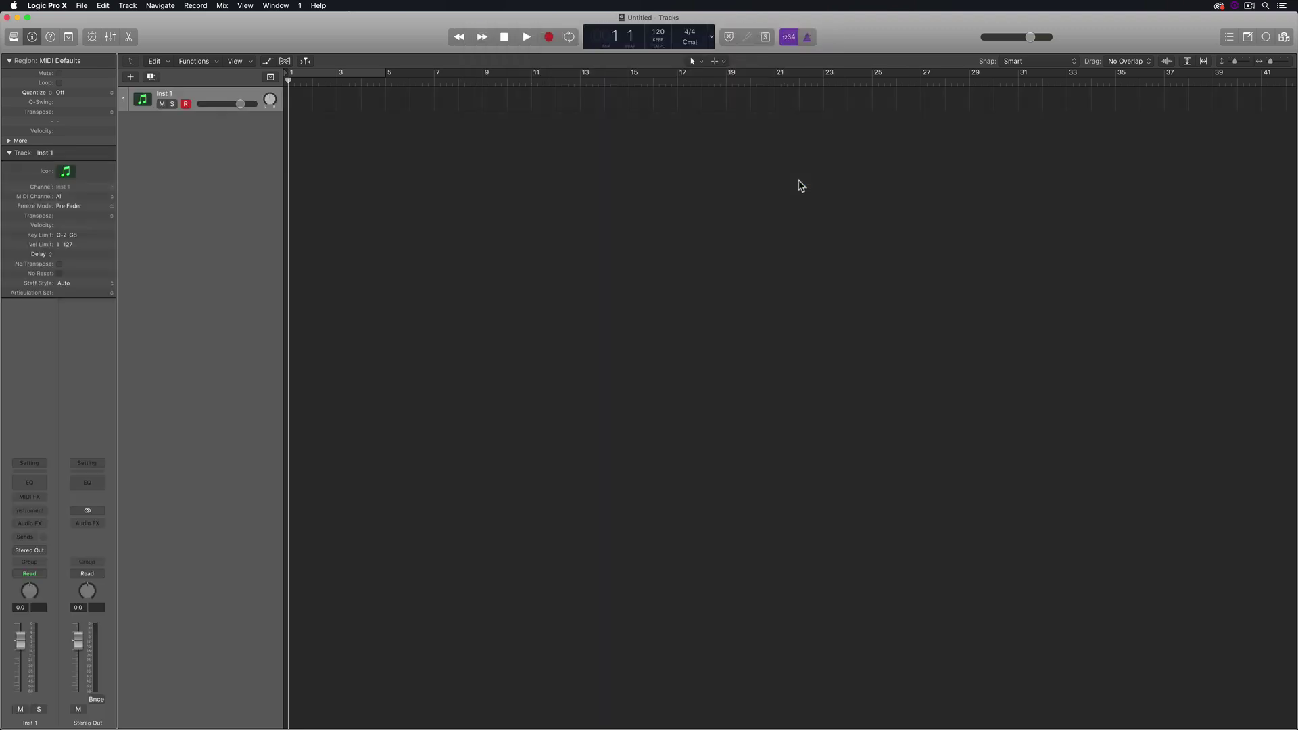
pyautogui.moveTo(209, 114); pyautogui.dragTo(194, 268)
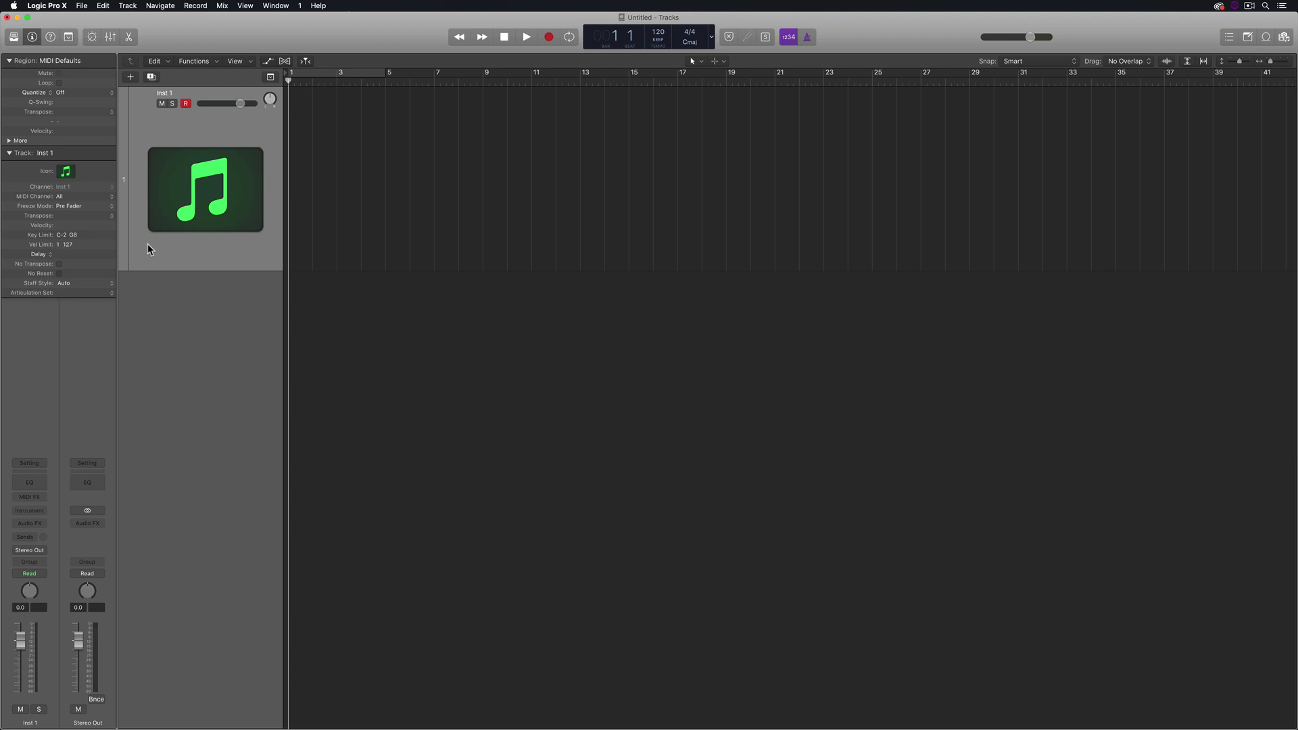
pyautogui.click(14, 37)
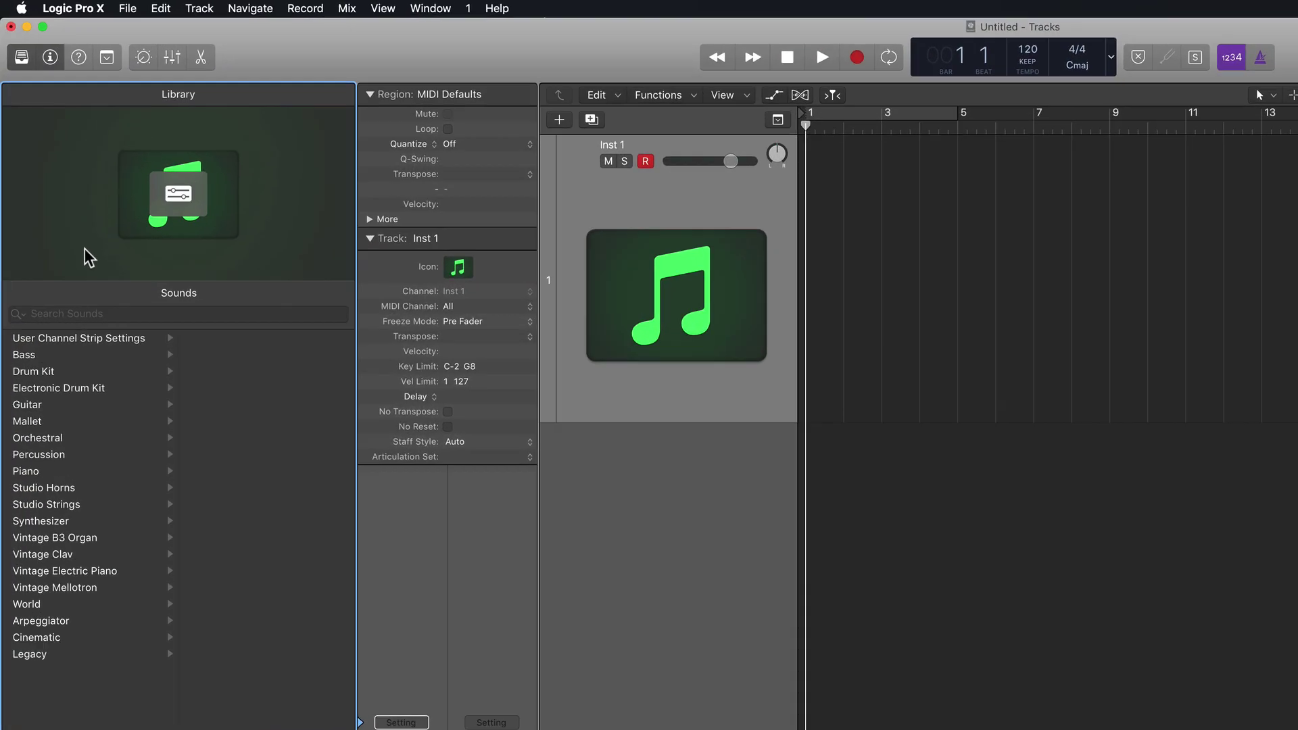
pyautogui.click(87, 339)
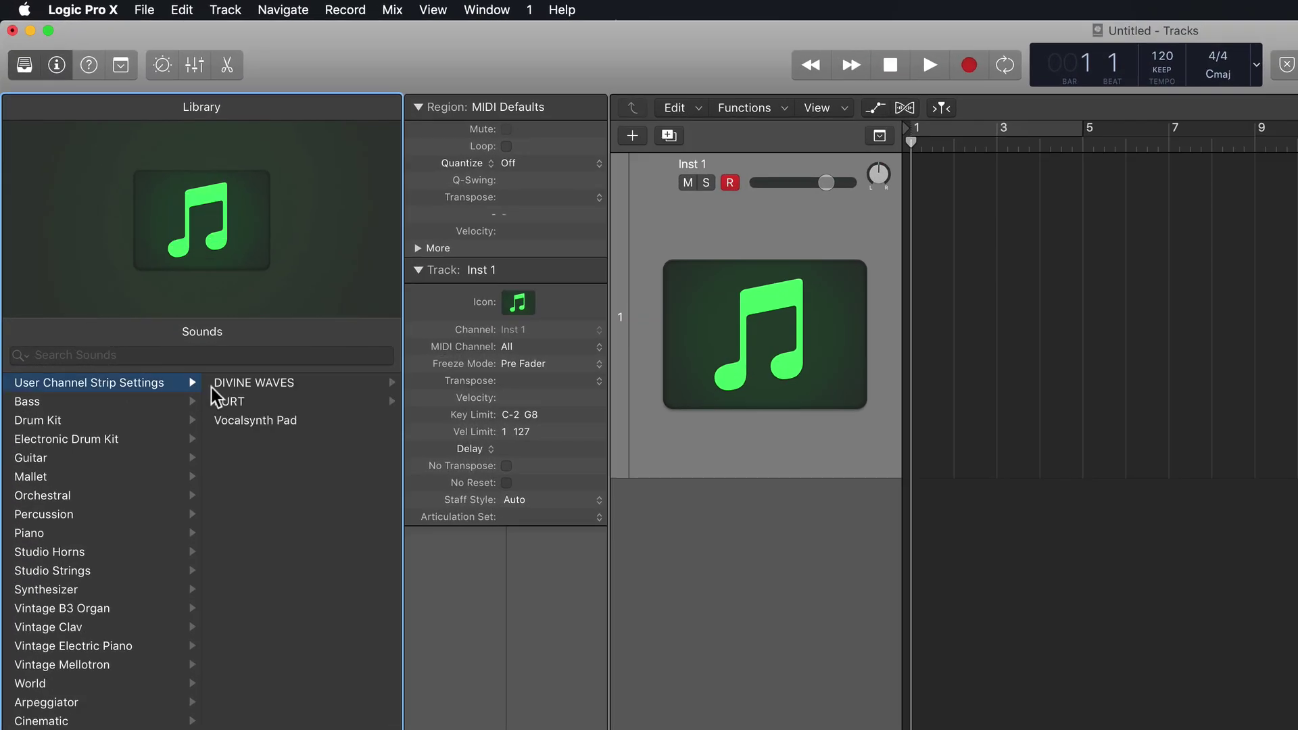
pyautogui.click(306, 384)
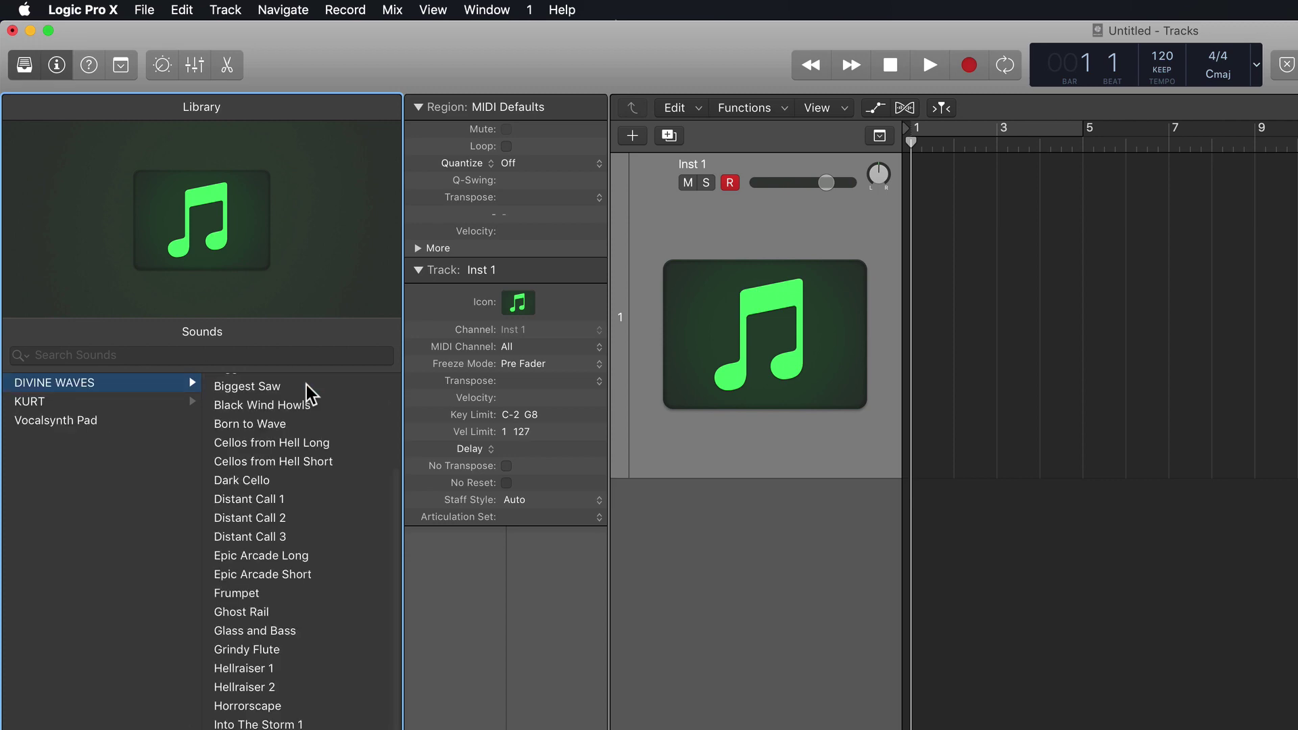
pyautogui.click(312, 405)
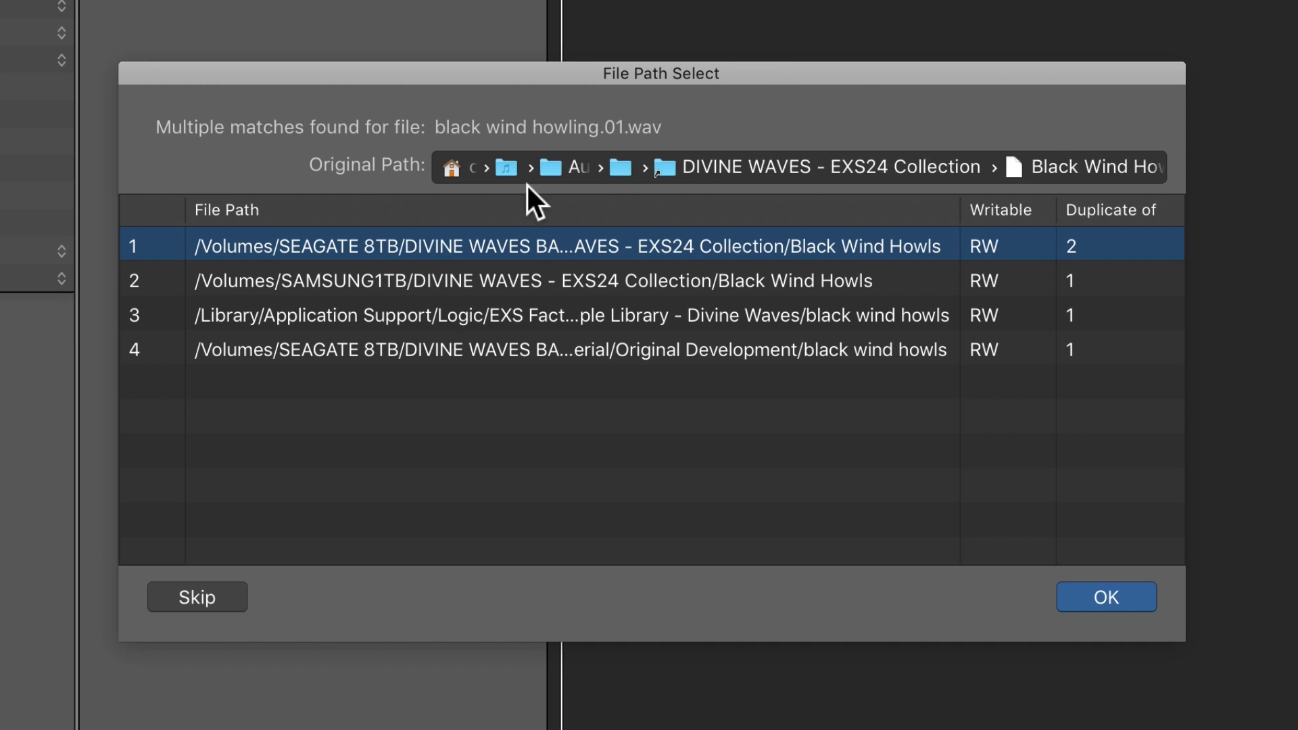
# Step: Point Black Wind Howls to the /Volumes/SAMSUNG1TB samples, then load the Oceanborn patch
pyautogui.click(361, 286)
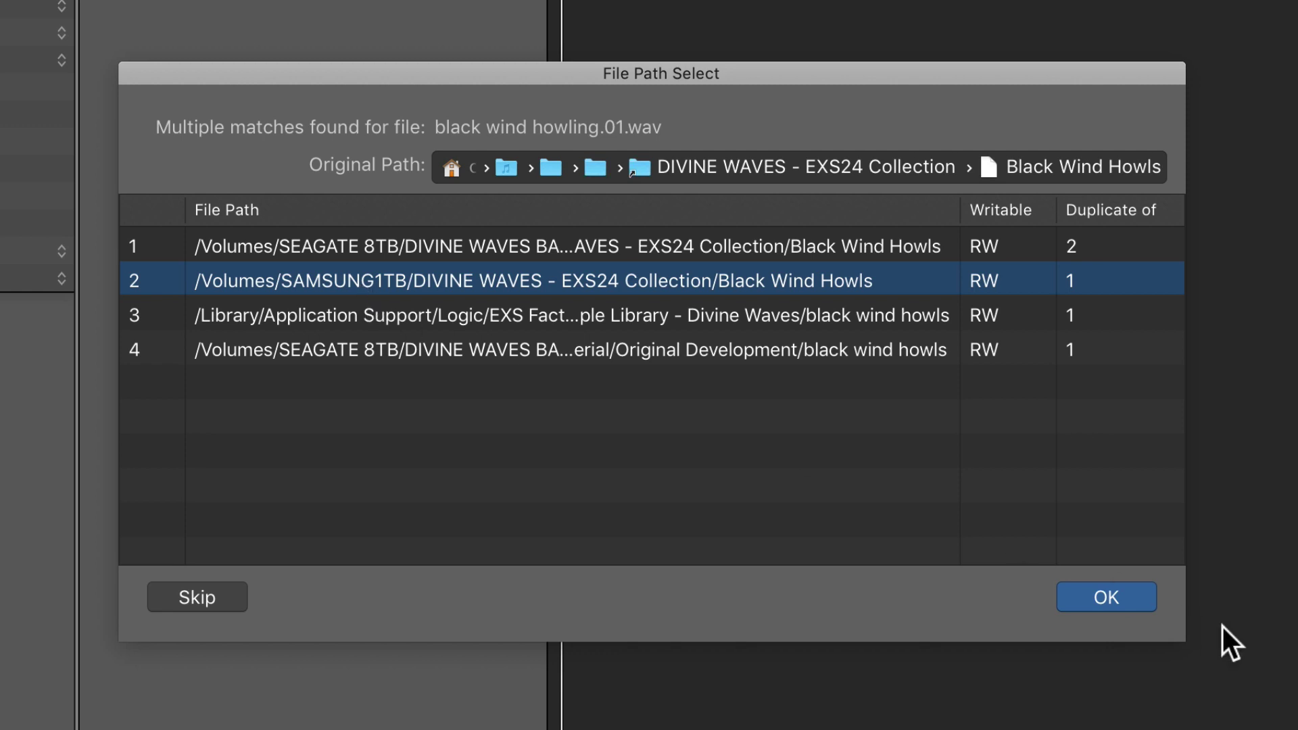
pyautogui.click(1130, 607)
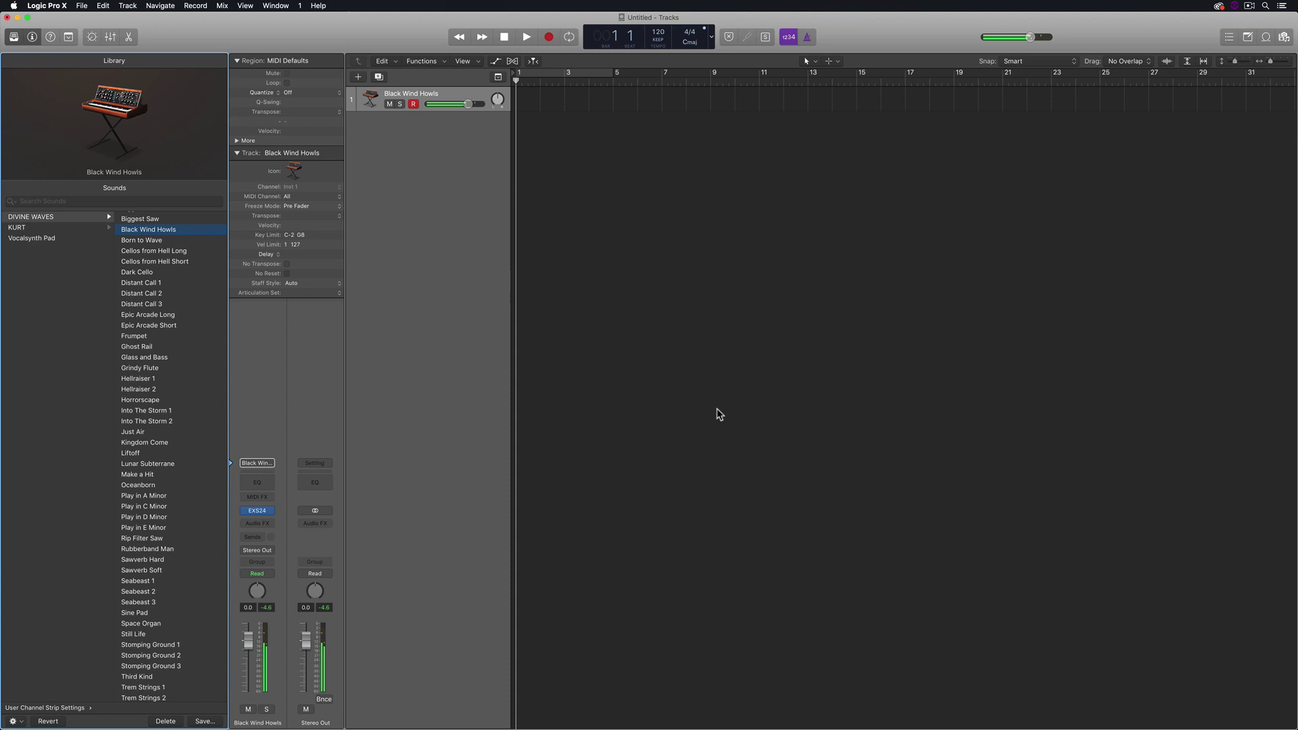
pyautogui.click(169, 487)
pyautogui.scroll(3, 166, 485)
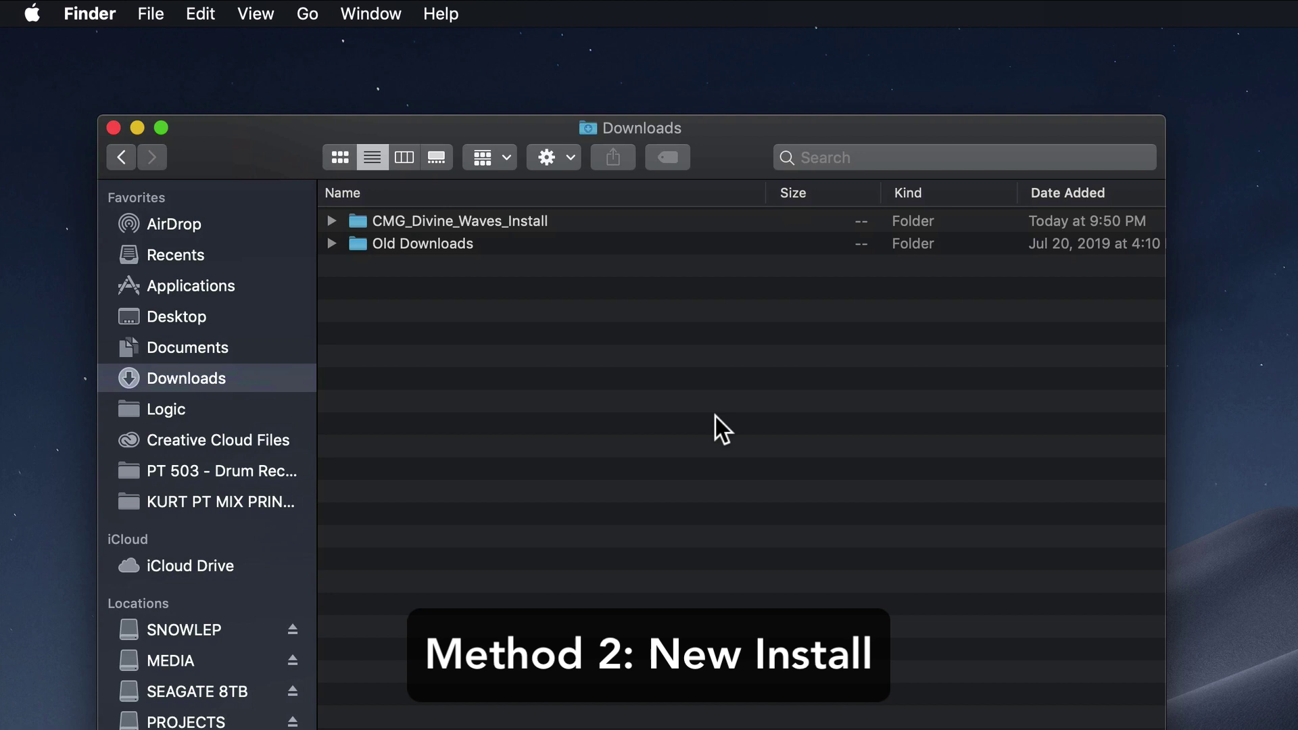
# Step: Open CMG_Divine_Waves_Install in Downloads and inspect its DIVINE WAVES patch folder
pyautogui.click(637, 215)
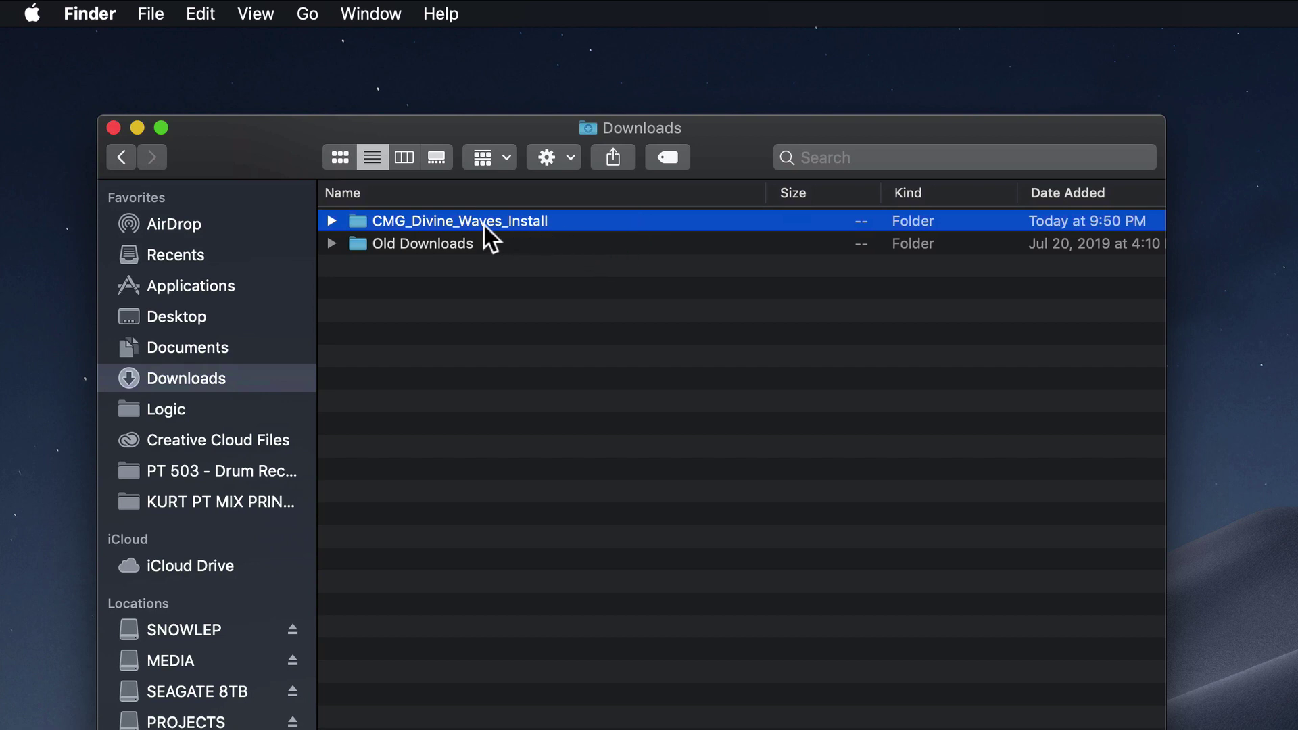
pyautogui.doubleClick(582, 219)
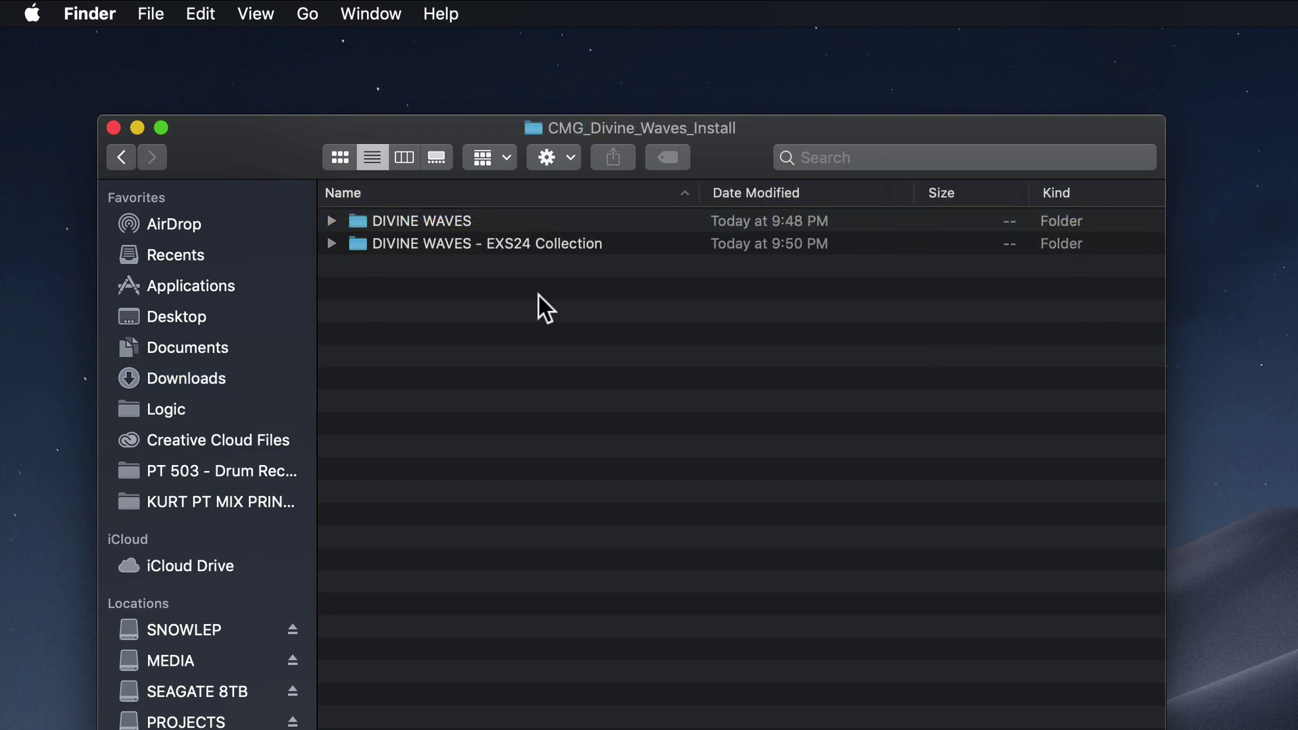
pyautogui.doubleClick(509, 219)
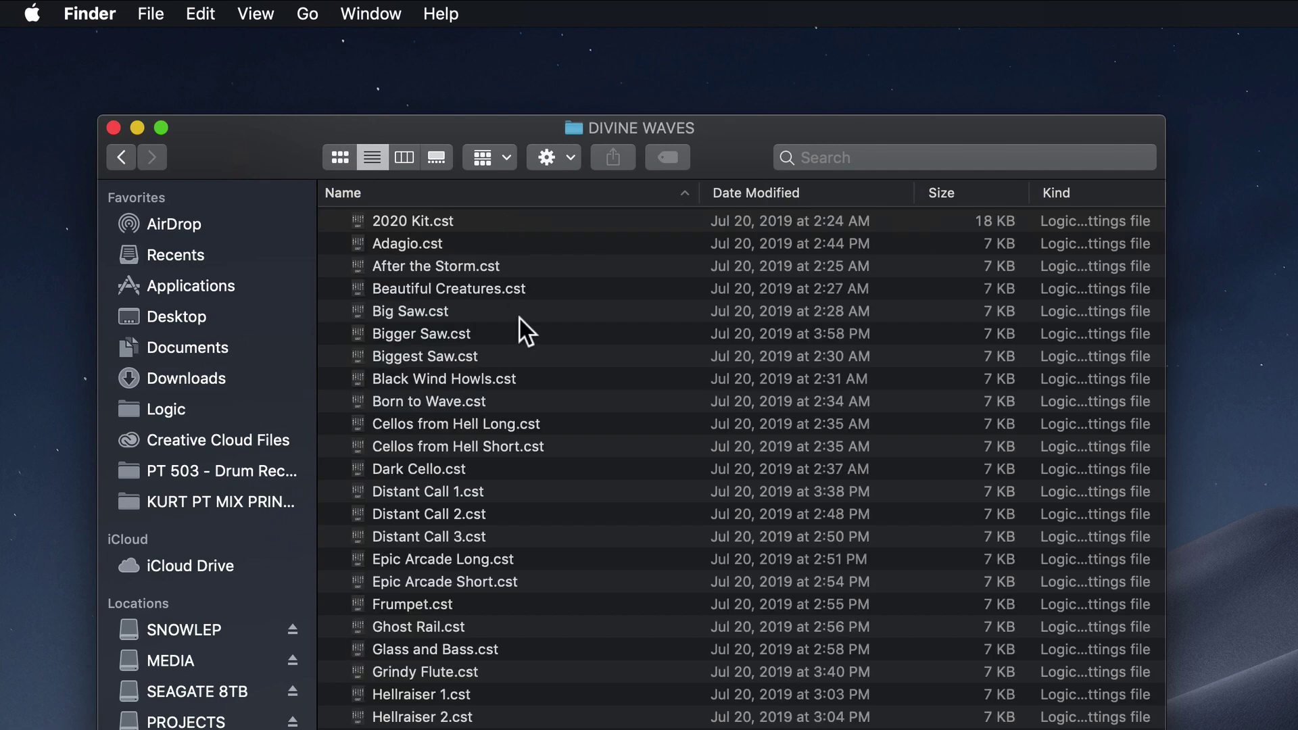
pyautogui.scroll(-7, 519, 318)
pyautogui.scroll(-4, 526, 331)
pyautogui.scroll(10, 526, 332)
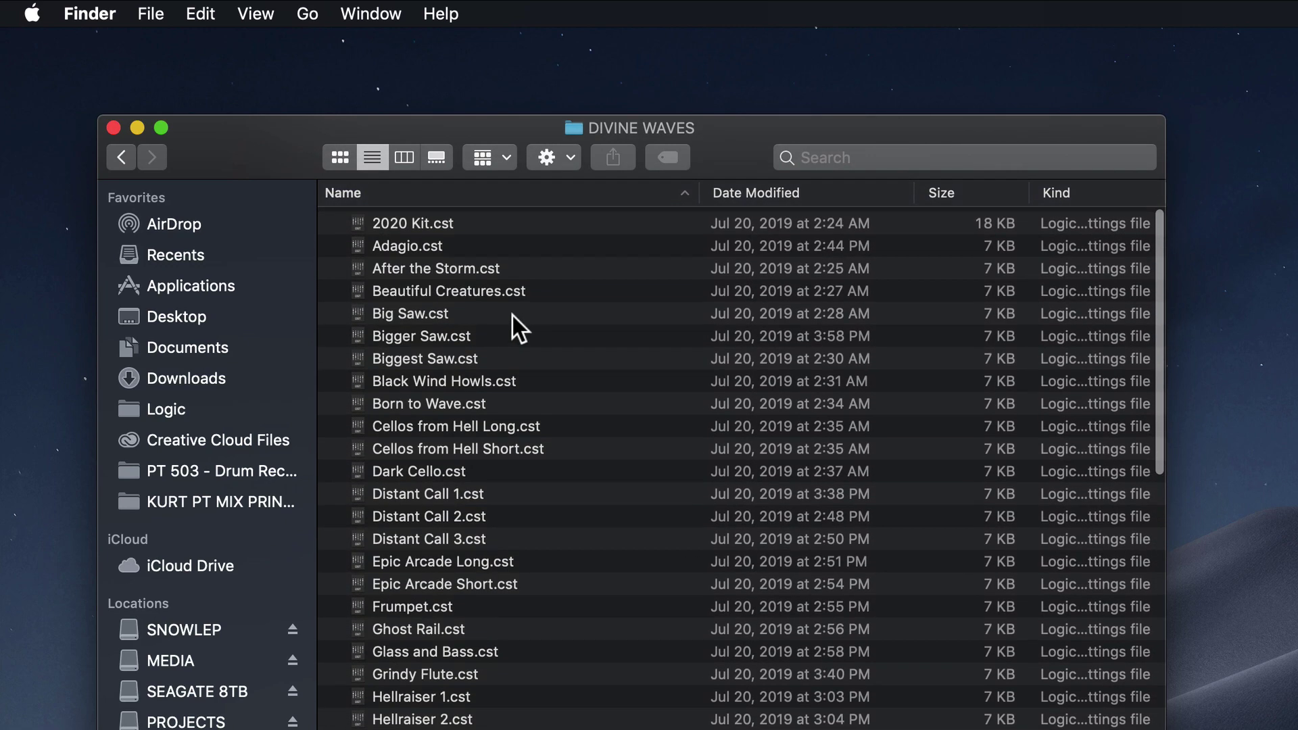
pyautogui.click(124, 164)
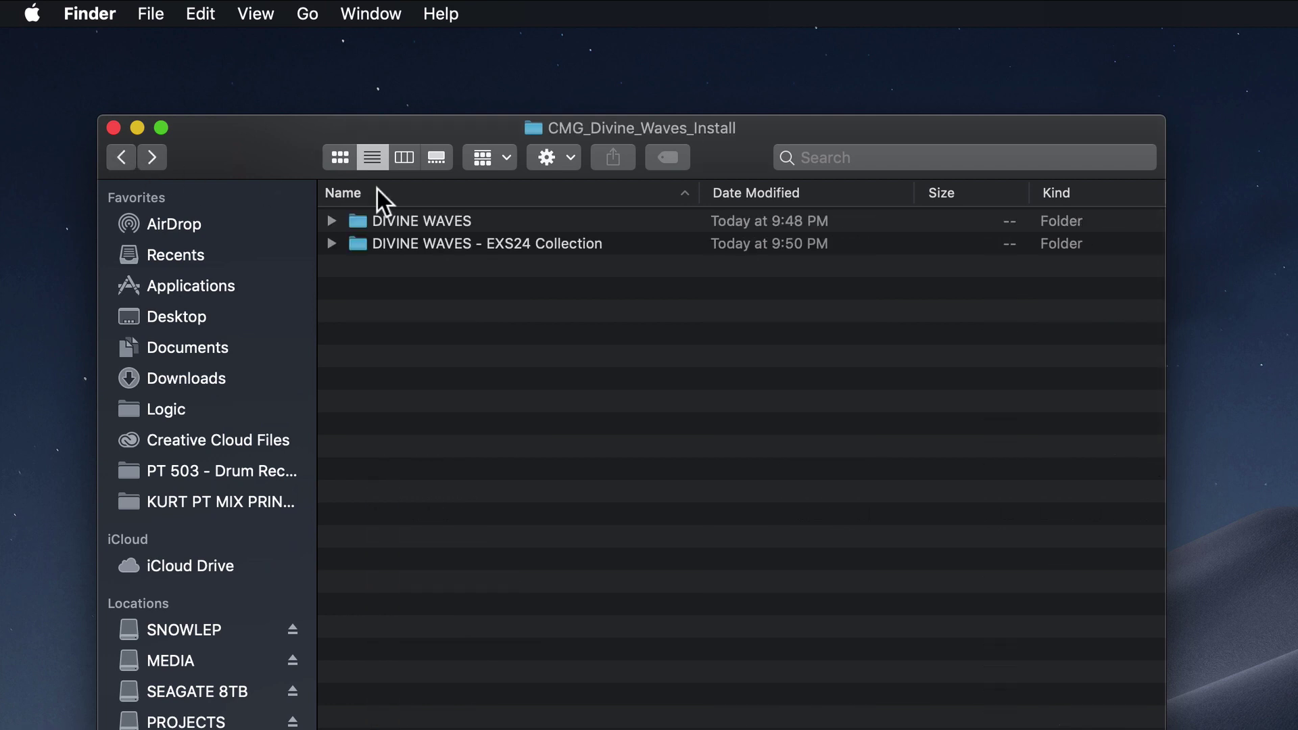
# Step: Inspect the DIVINE WAVES - EXS24 Collection folder, then return to CMG_Divine_Waves_Install
pyautogui.doubleClick(579, 246)
pyautogui.scroll(-10, 561, 262)
pyautogui.scroll(1, 561, 262)
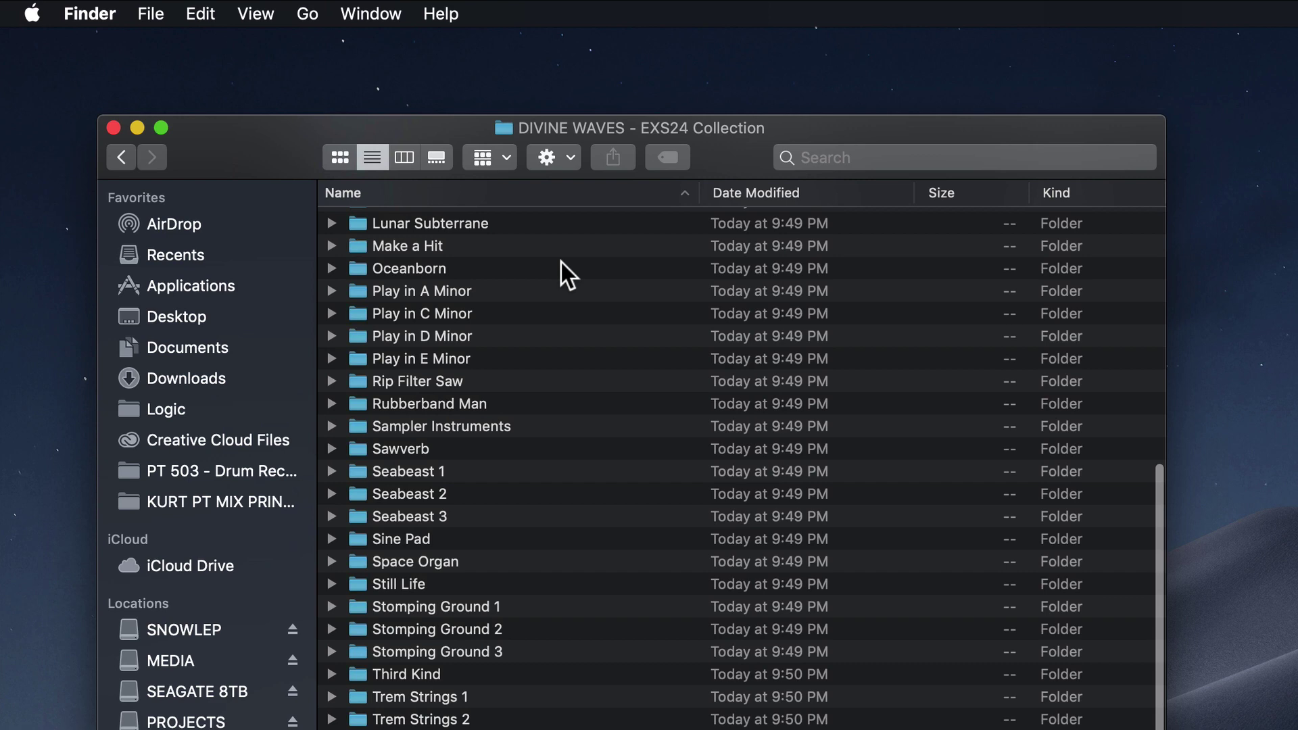
pyautogui.scroll(10, 561, 263)
pyautogui.click(121, 157)
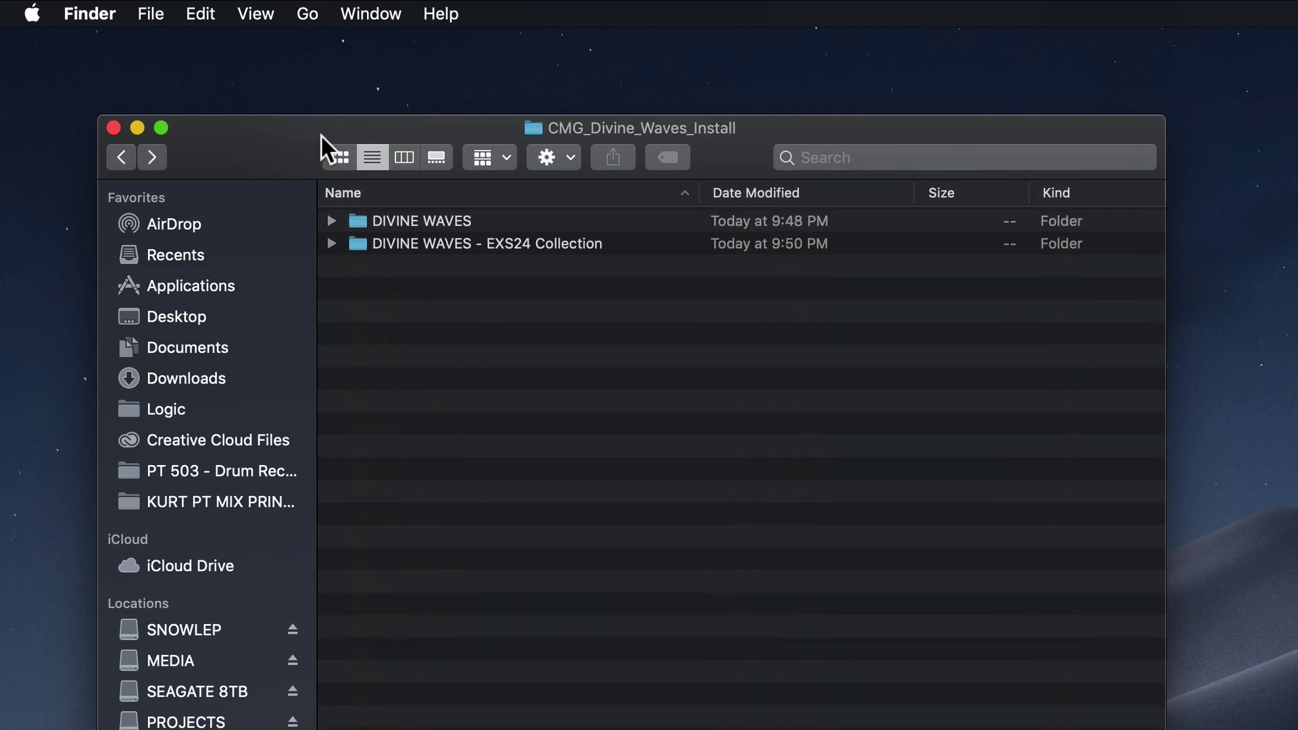
# Step: In column view, browse Macintosh HD > Users > home > Music > Audio Music Apps > Channel Strip Settings > Instrument
pyautogui.click(302, 17)
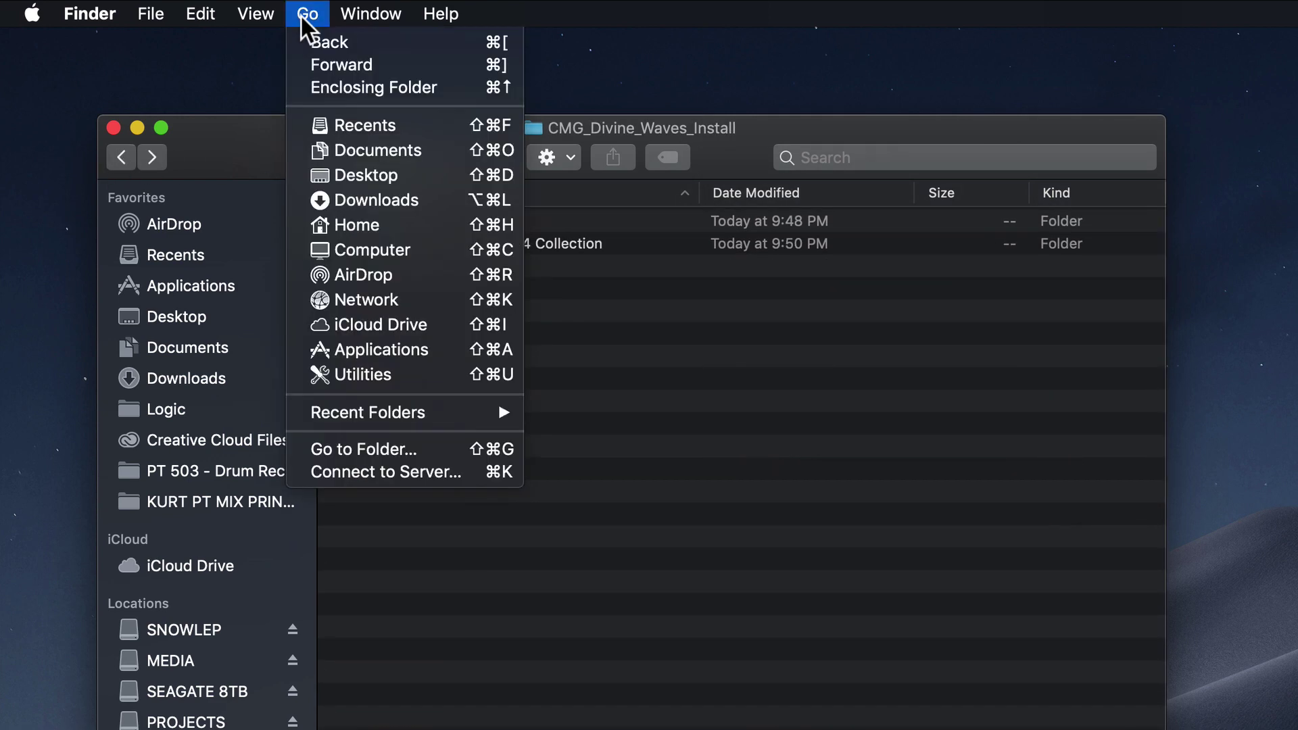
pyautogui.click(399, 249)
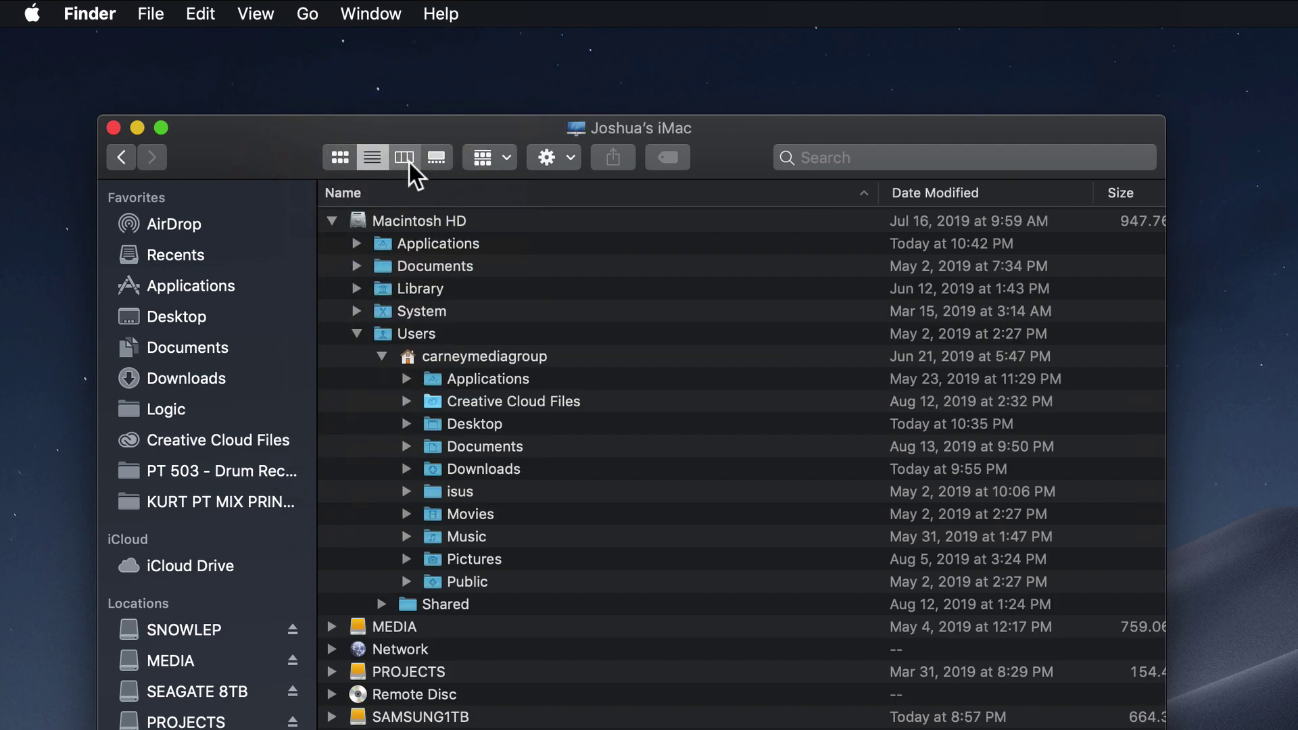
pyautogui.click(408, 162)
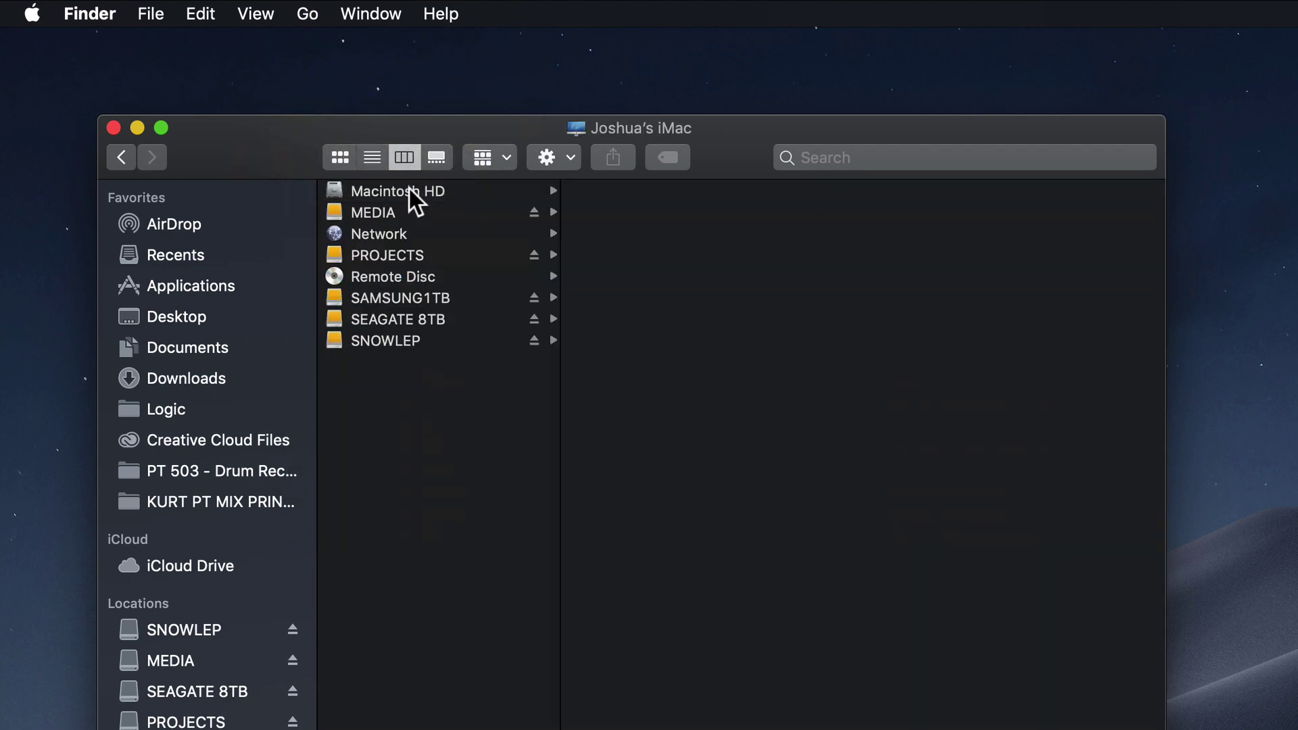
pyautogui.click(414, 195)
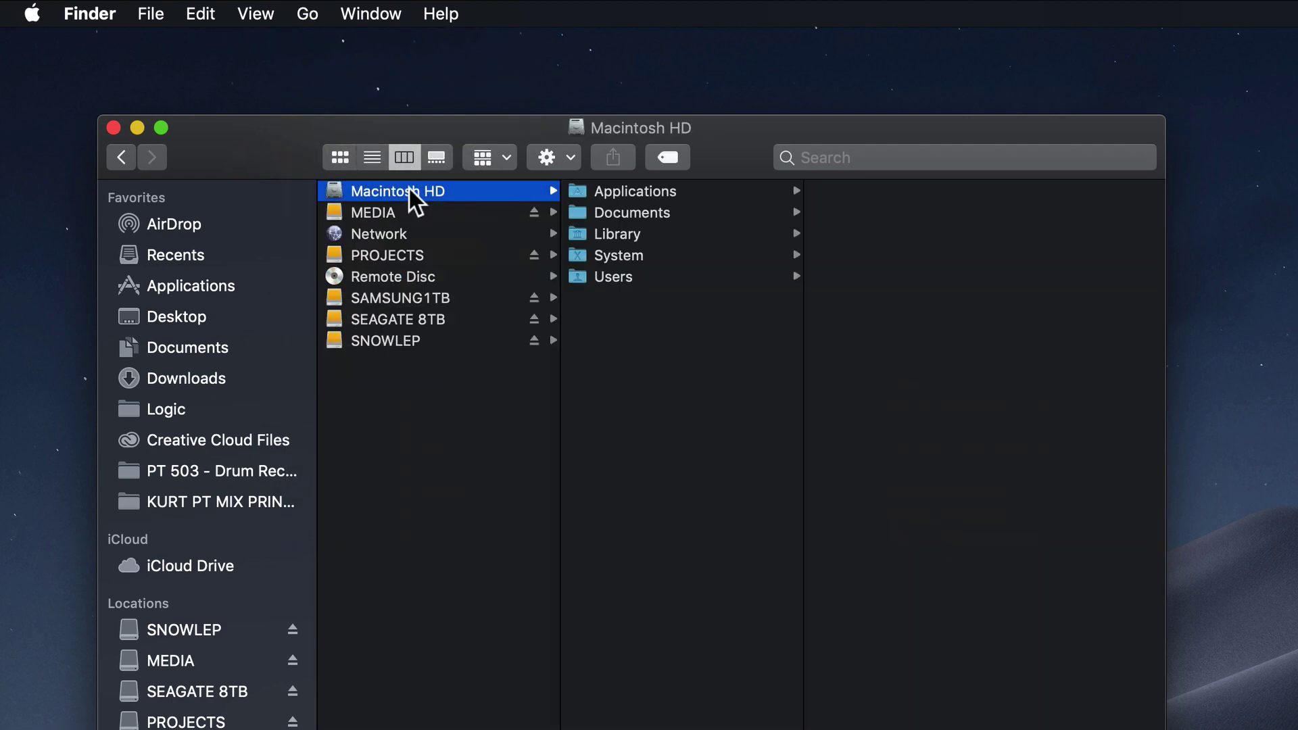
pyautogui.click(652, 279)
pyautogui.click(955, 196)
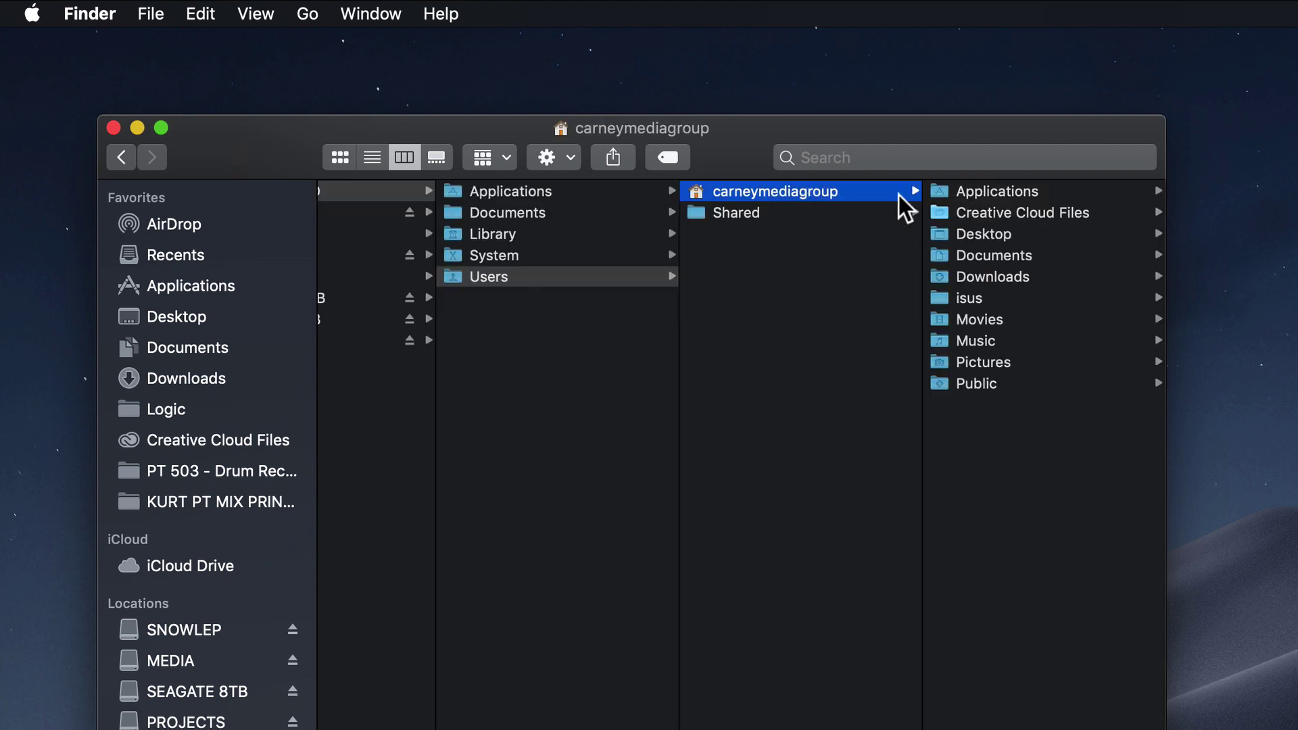
pyautogui.click(1021, 342)
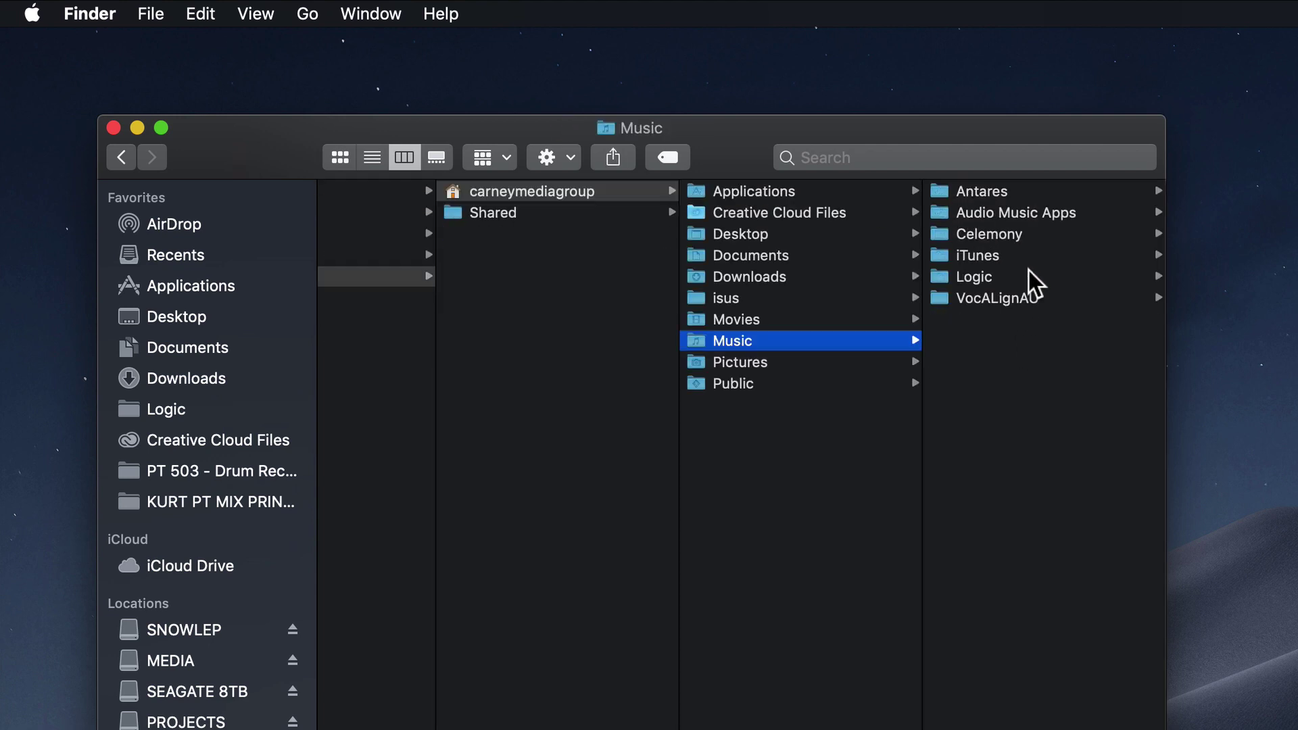
pyautogui.click(1042, 212)
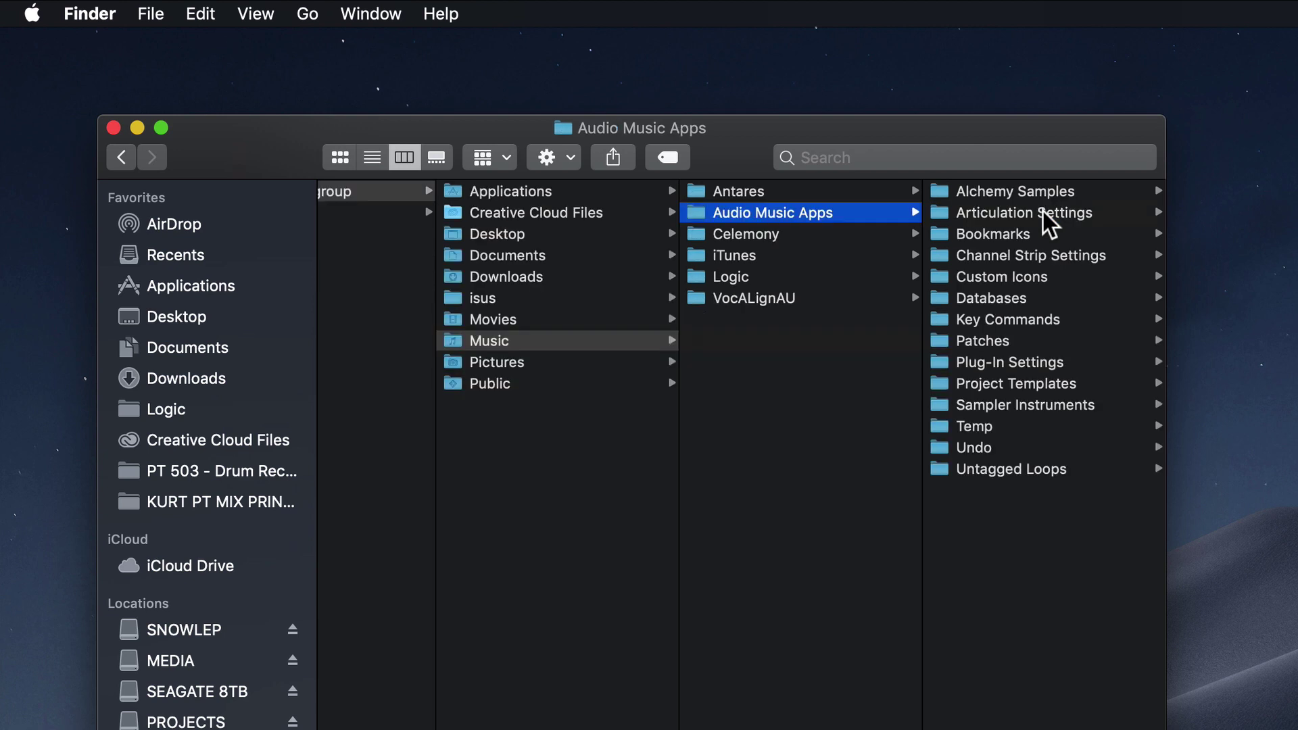
pyautogui.click(1049, 254)
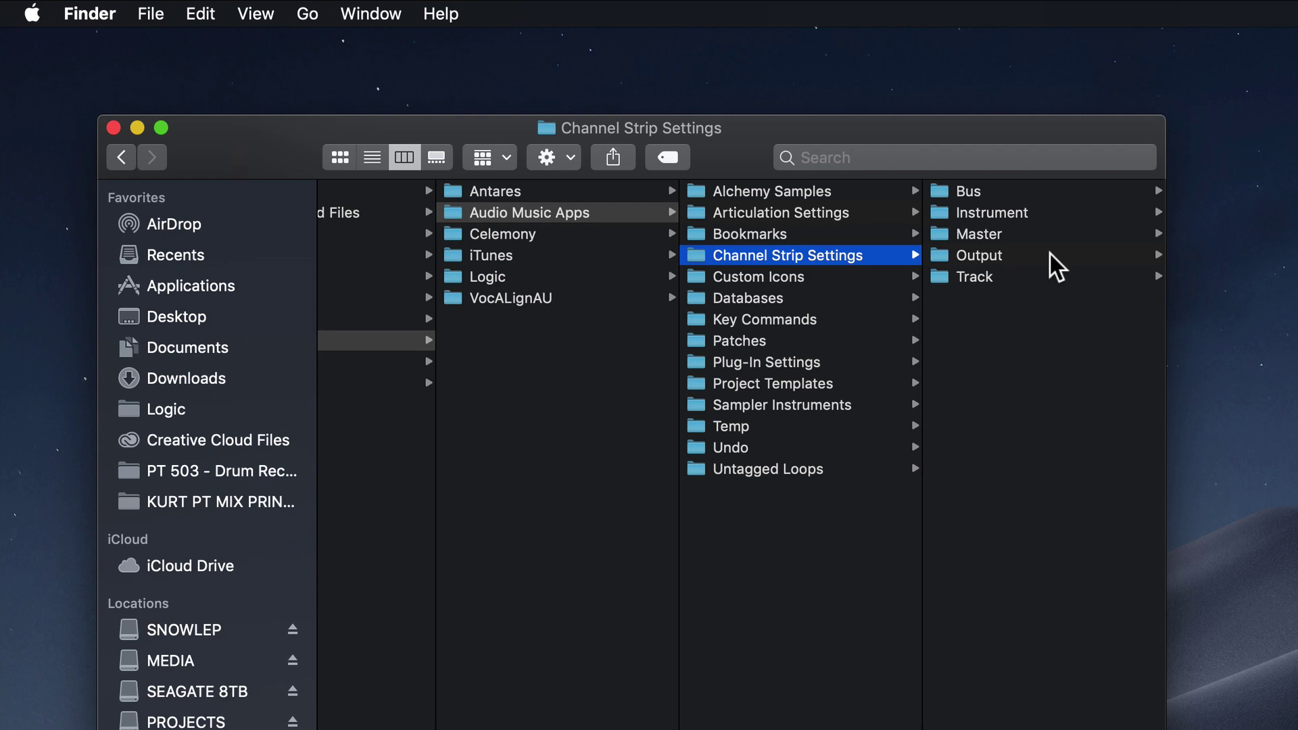
pyautogui.click(1047, 213)
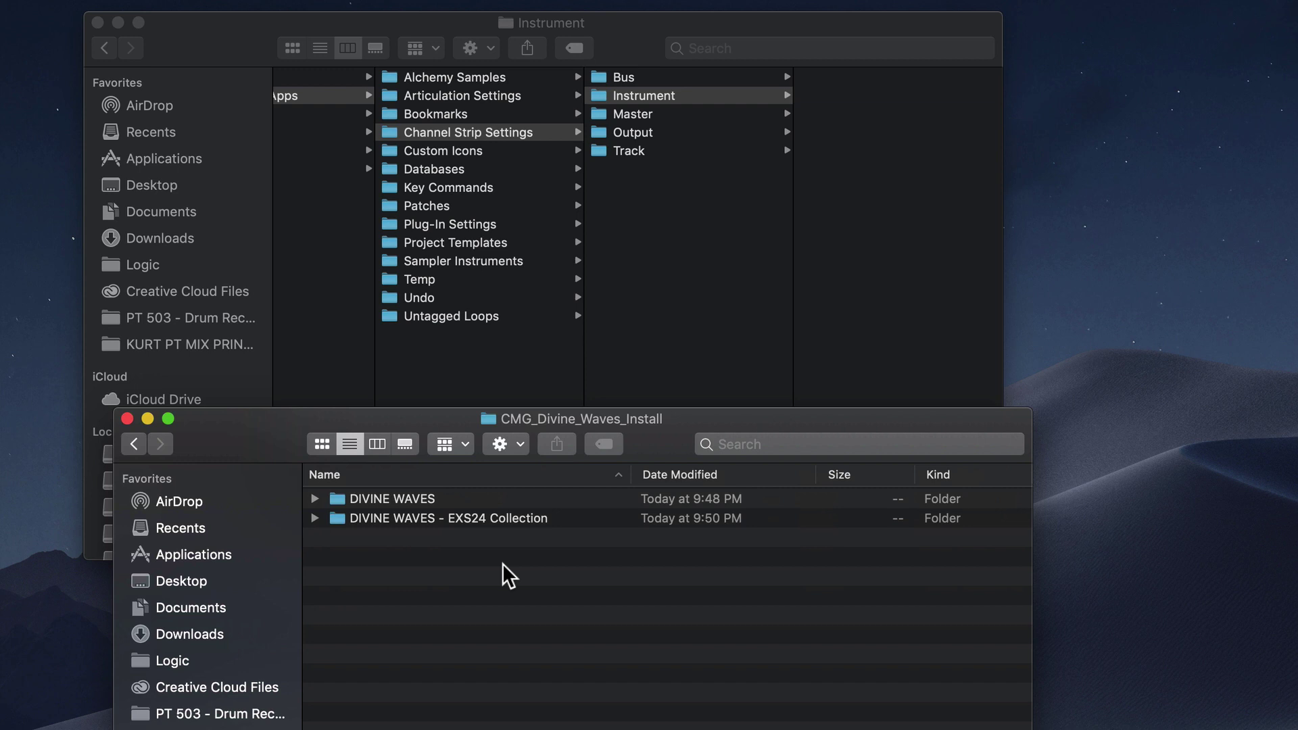
# Step: Drag the DIVINE WAVES folder of .cst patches into Channel Strip Settings > Instrument
pyautogui.click(410, 499)
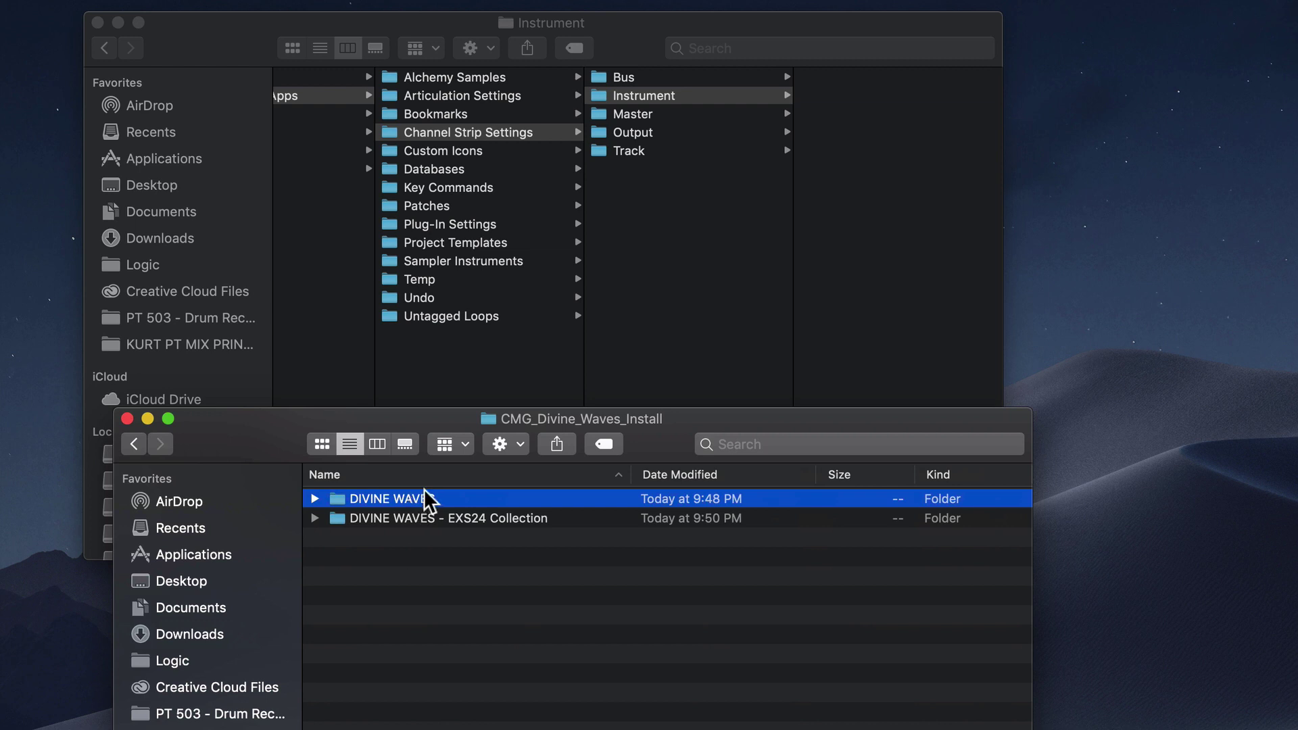
pyautogui.moveTo(424, 491); pyautogui.dragTo(957, 287)
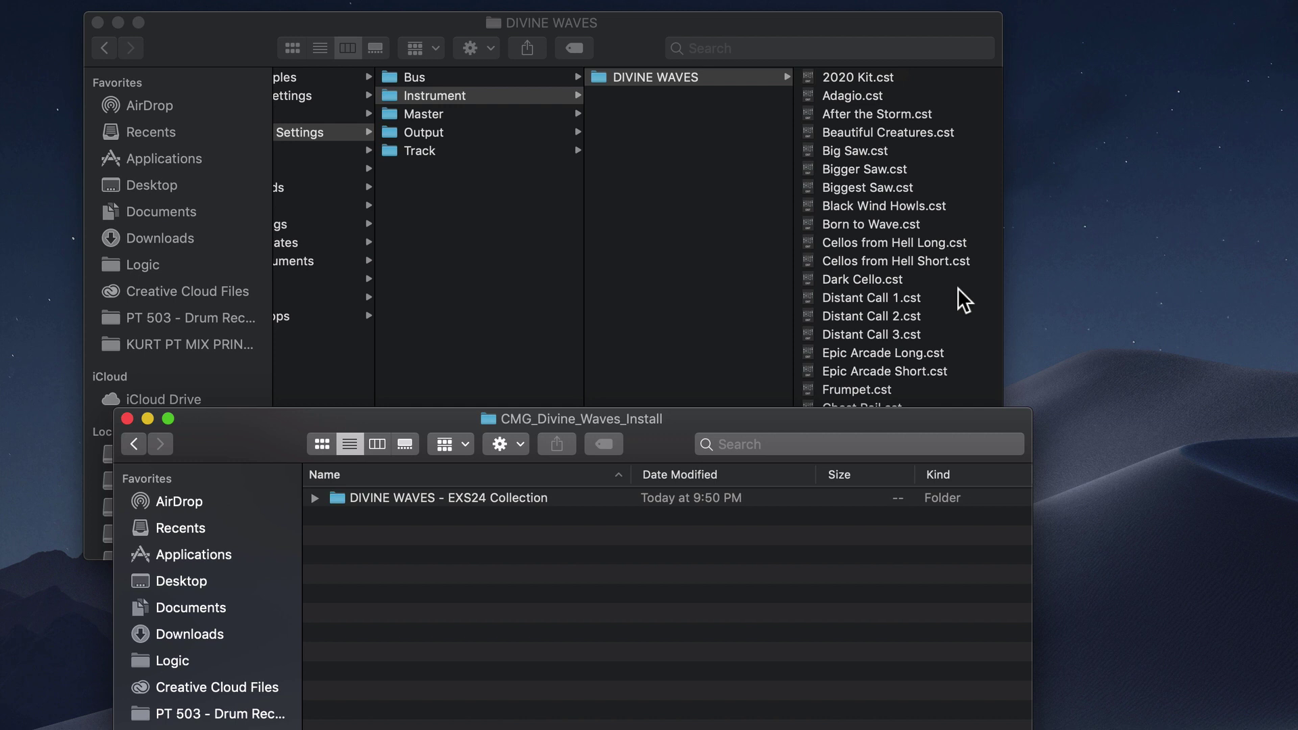
# Step: In a new Finder window, copy DIVINE WAVES - EXS24 Collection from the install folder onto SAMSUNG1TB
pyautogui.press('super+n')
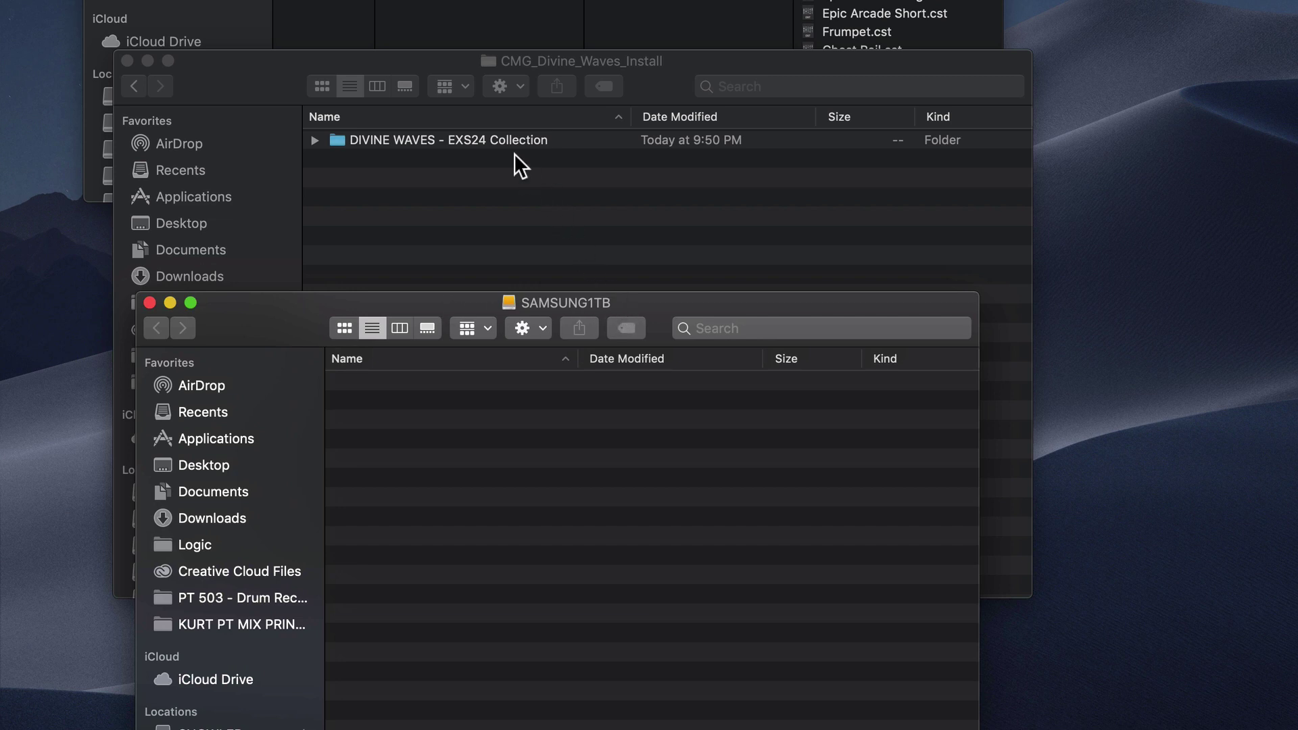
pyautogui.moveTo(489, 141); pyautogui.dragTo(528, 497)
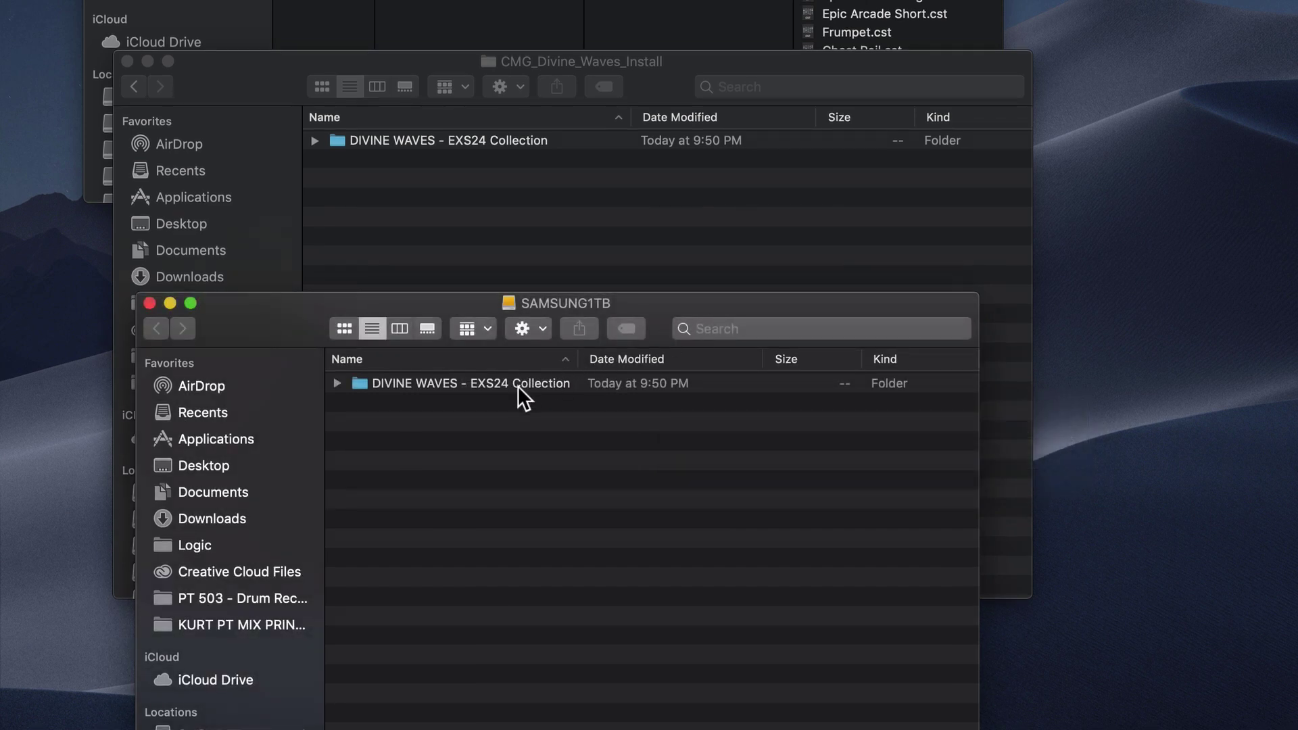
pyautogui.click(517, 383)
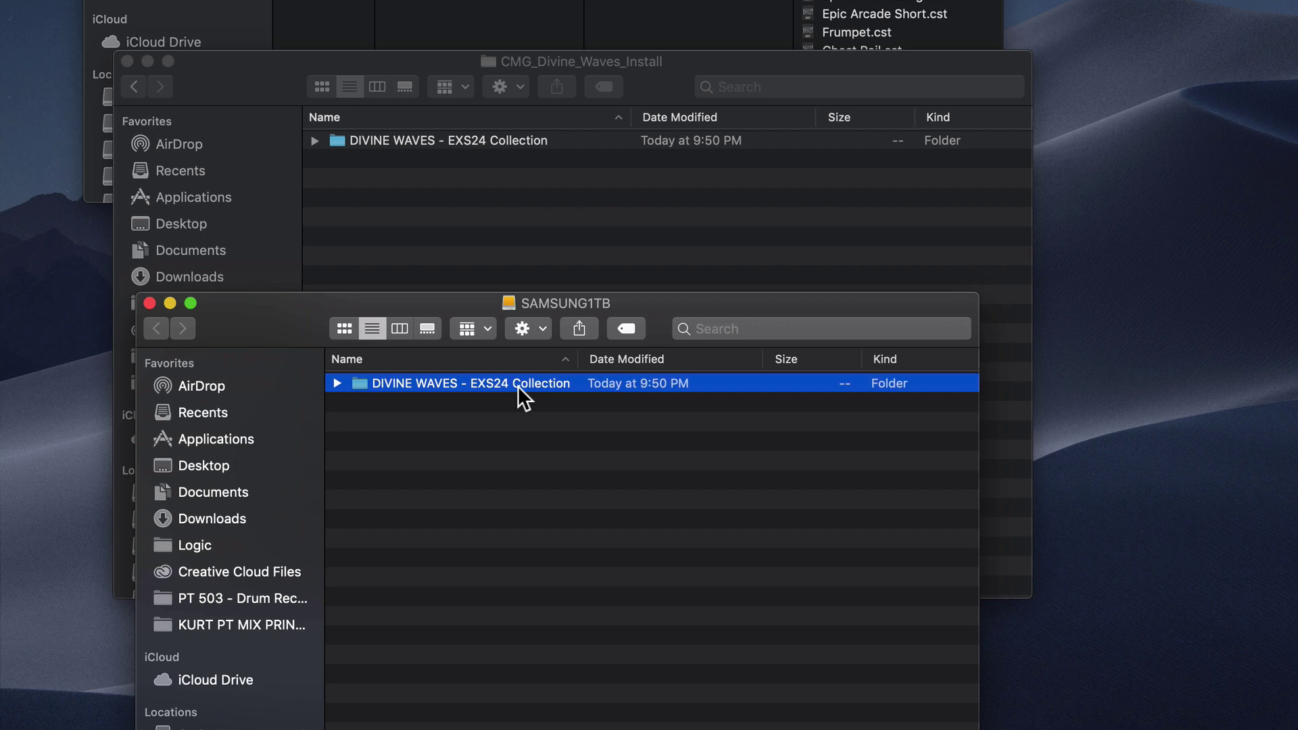
# Step: Drag the DIVINE WAVES - EXS24 Collection folder out of the CMG_Divine_Waves_Install window
pyautogui.click(529, 135)
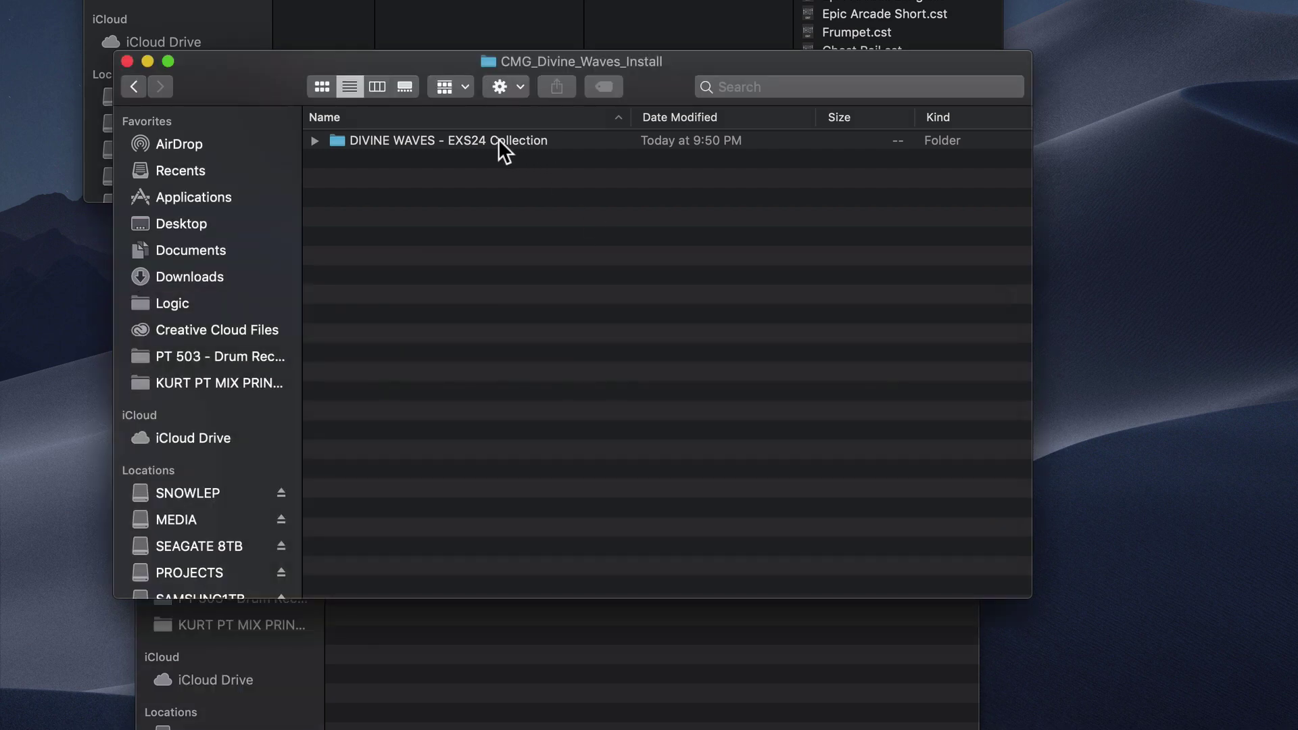
pyautogui.click(499, 139)
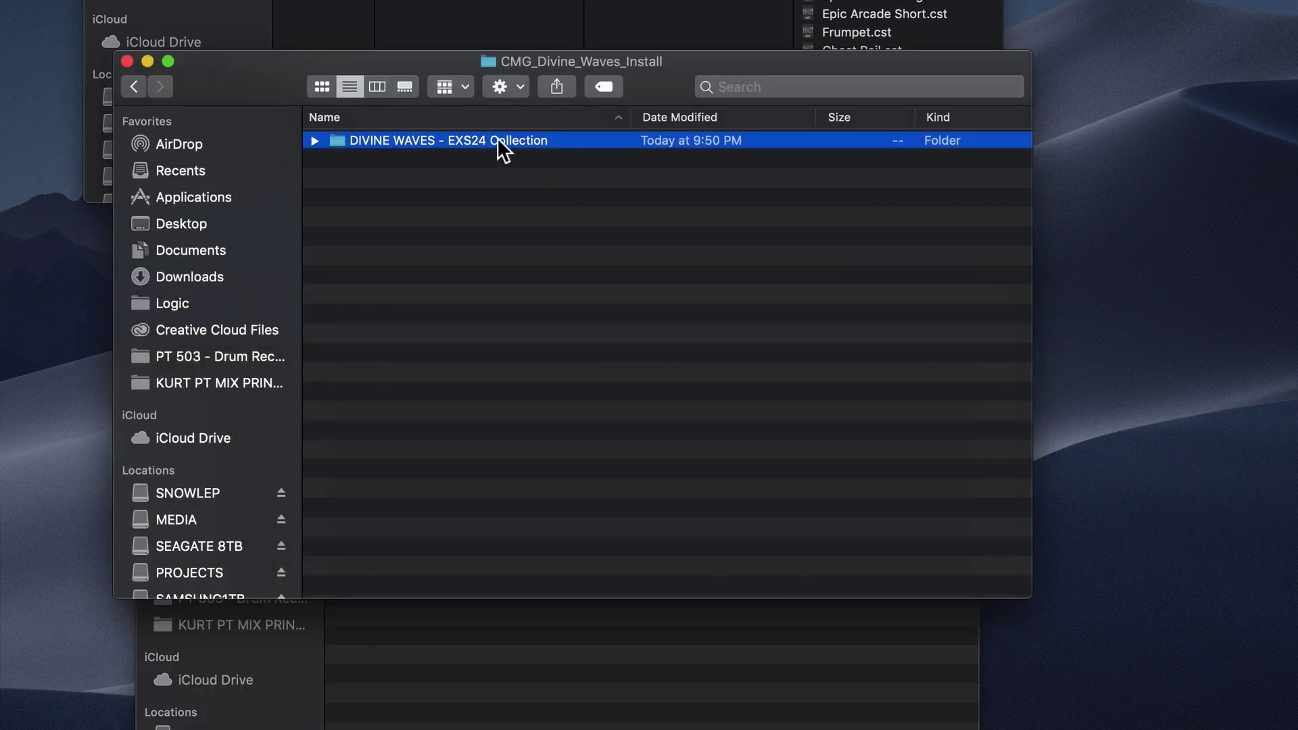
pyautogui.moveTo(498, 140); pyautogui.dragTo(1297, 426)
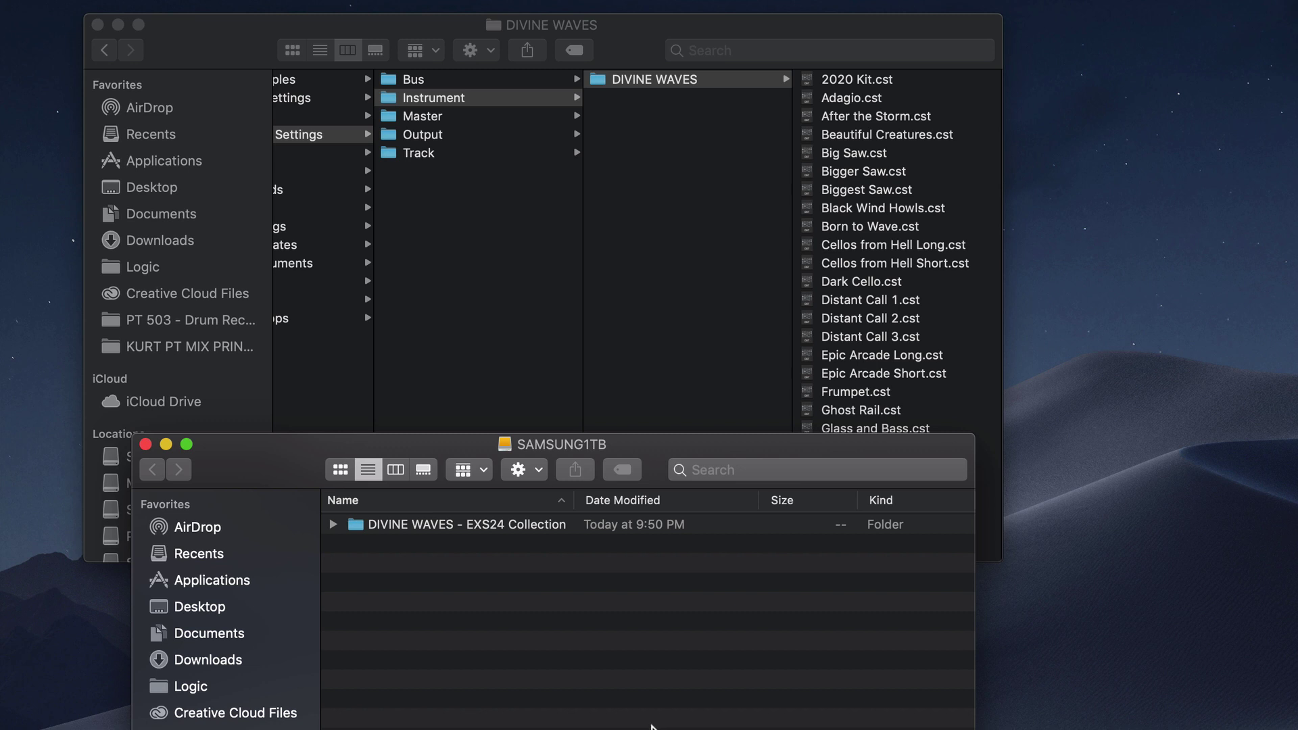
# Step: Make an alias of the drive's DIVINE WAVES - EXS24 Collection folder and move it into Sampler Instruments
pyautogui.click(503, 528)
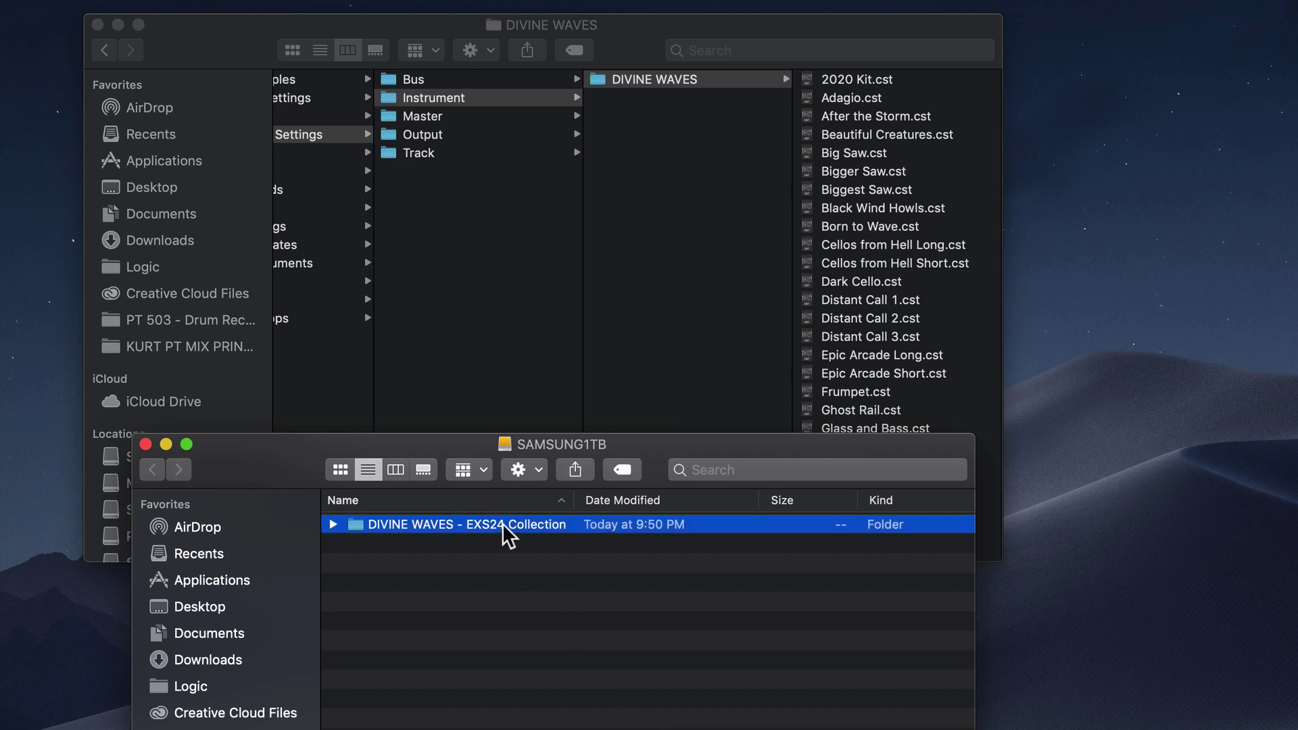
pyautogui.rightClick(503, 527)
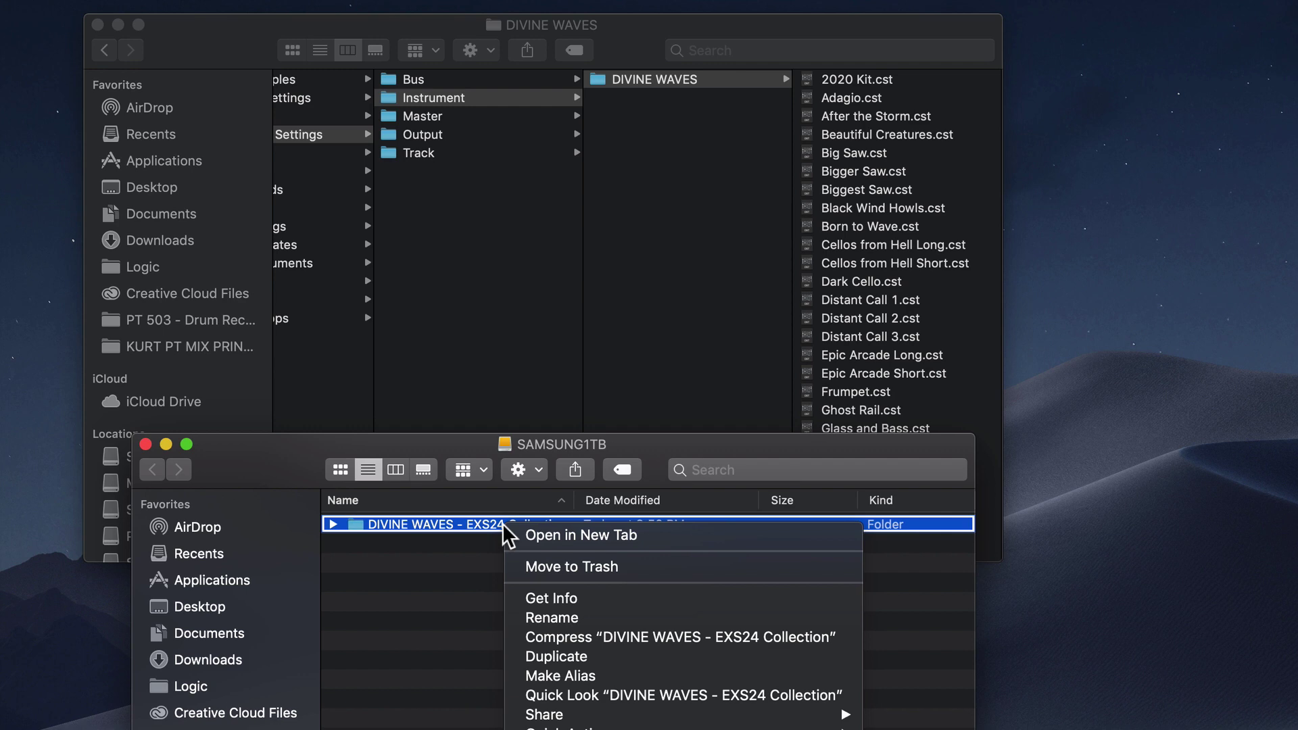
pyautogui.click(607, 669)
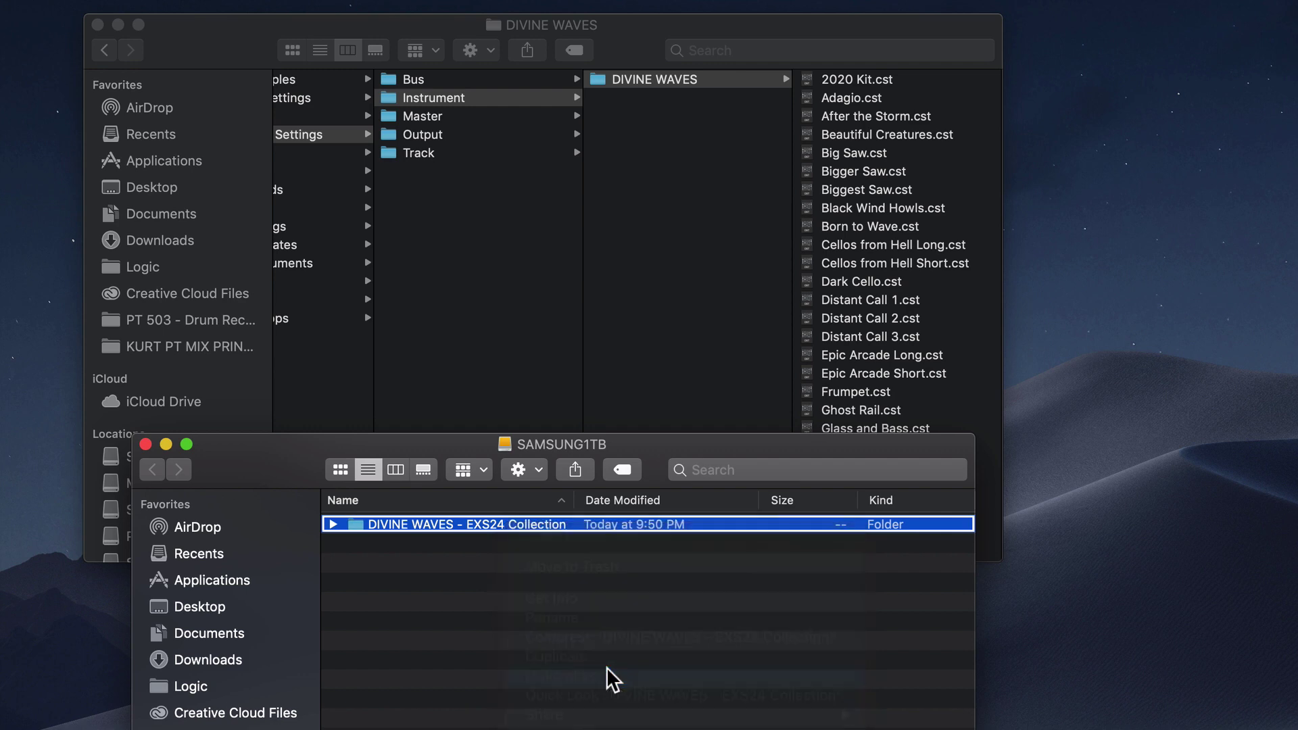
pyautogui.hscroll(-5, 449, 111)
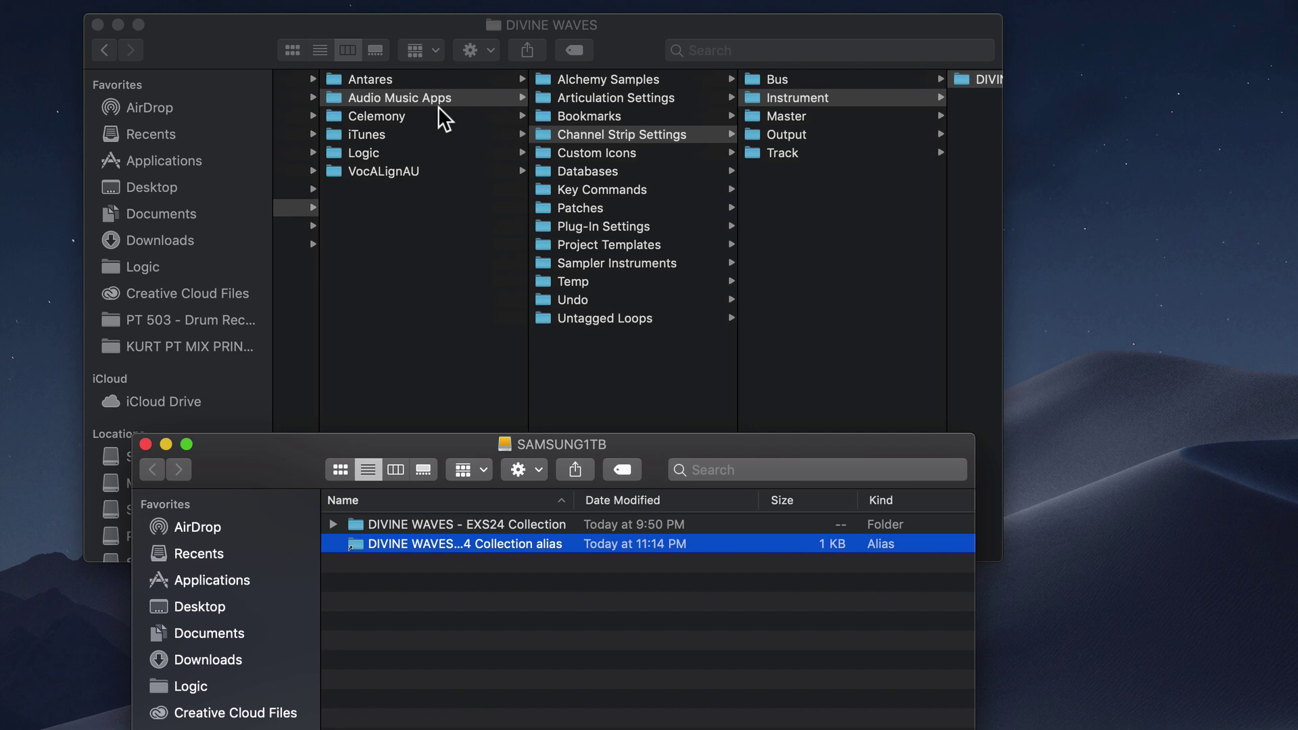
pyautogui.click(644, 263)
pyautogui.click(644, 264)
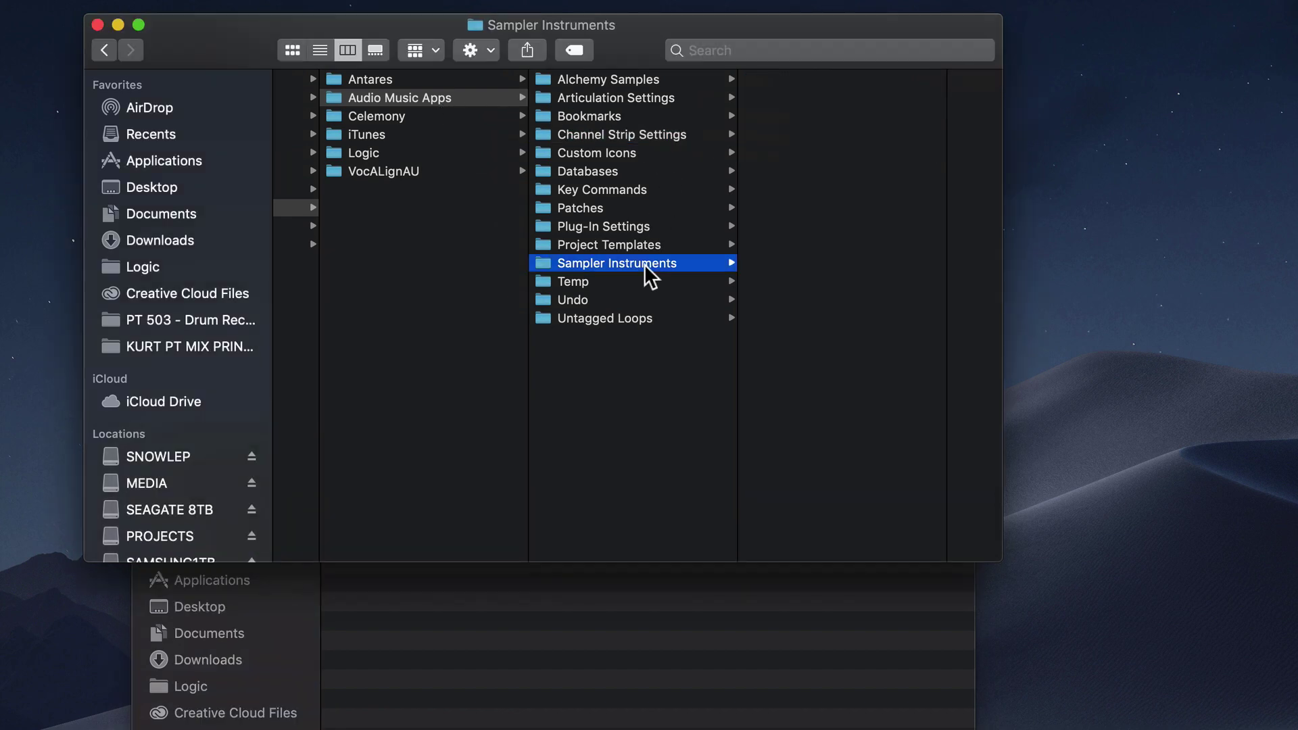
pyautogui.click(615, 671)
pyautogui.moveTo(561, 546); pyautogui.dragTo(865, 322)
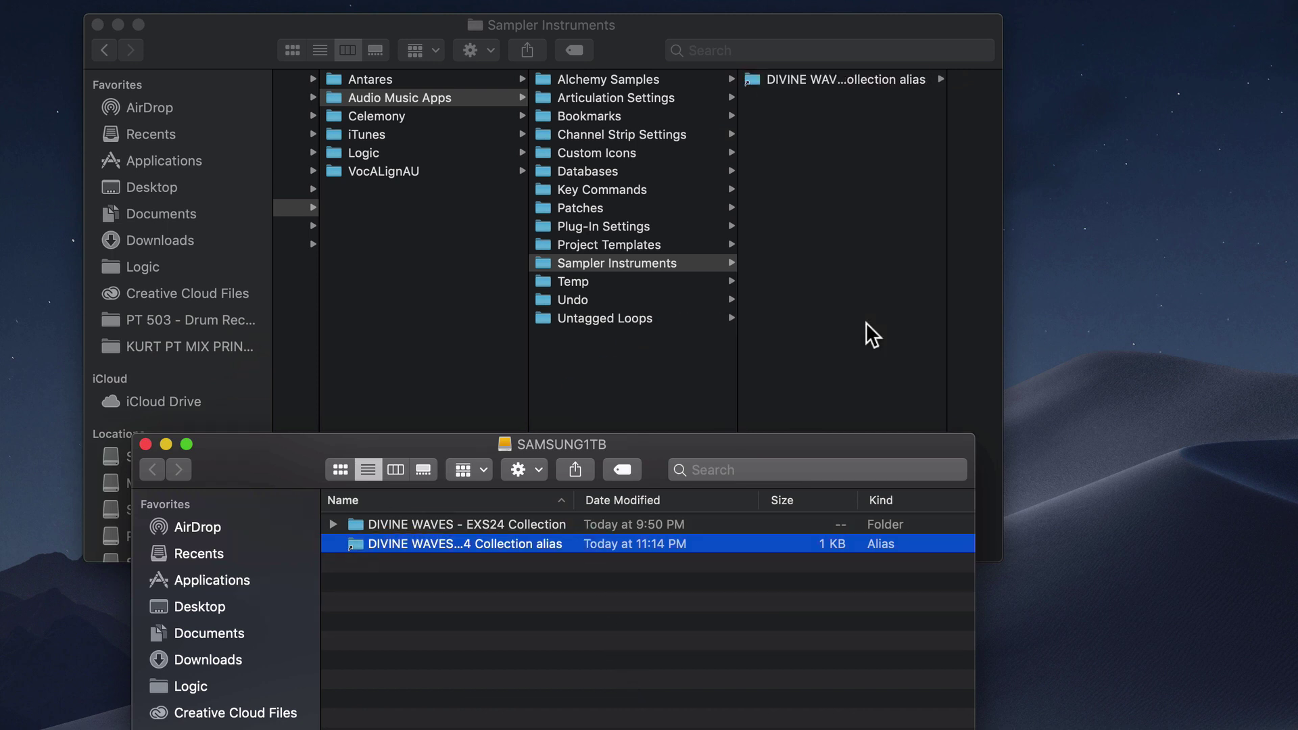
# Step: Rename the alias to 'DIVINE WAVES - EXS24 Collection' and delete the leftover alias on the drive
pyautogui.click(866, 79)
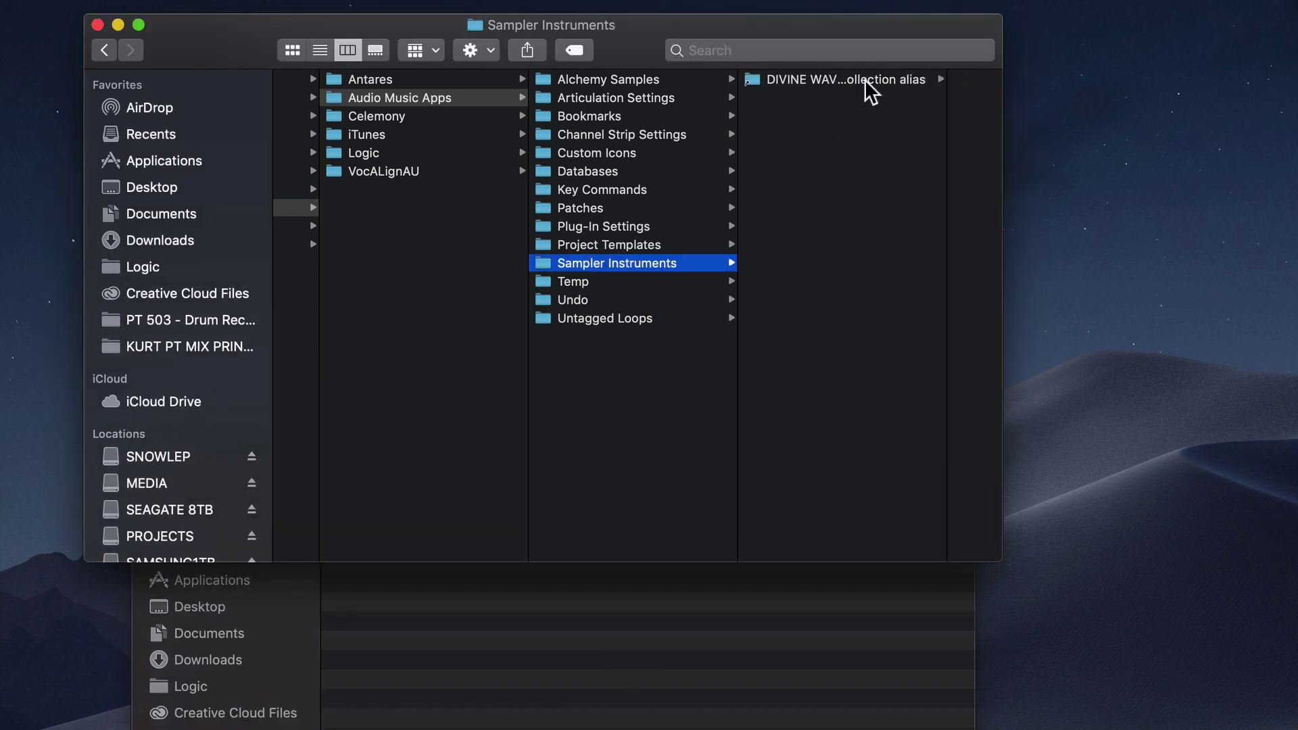
pyautogui.click(865, 79)
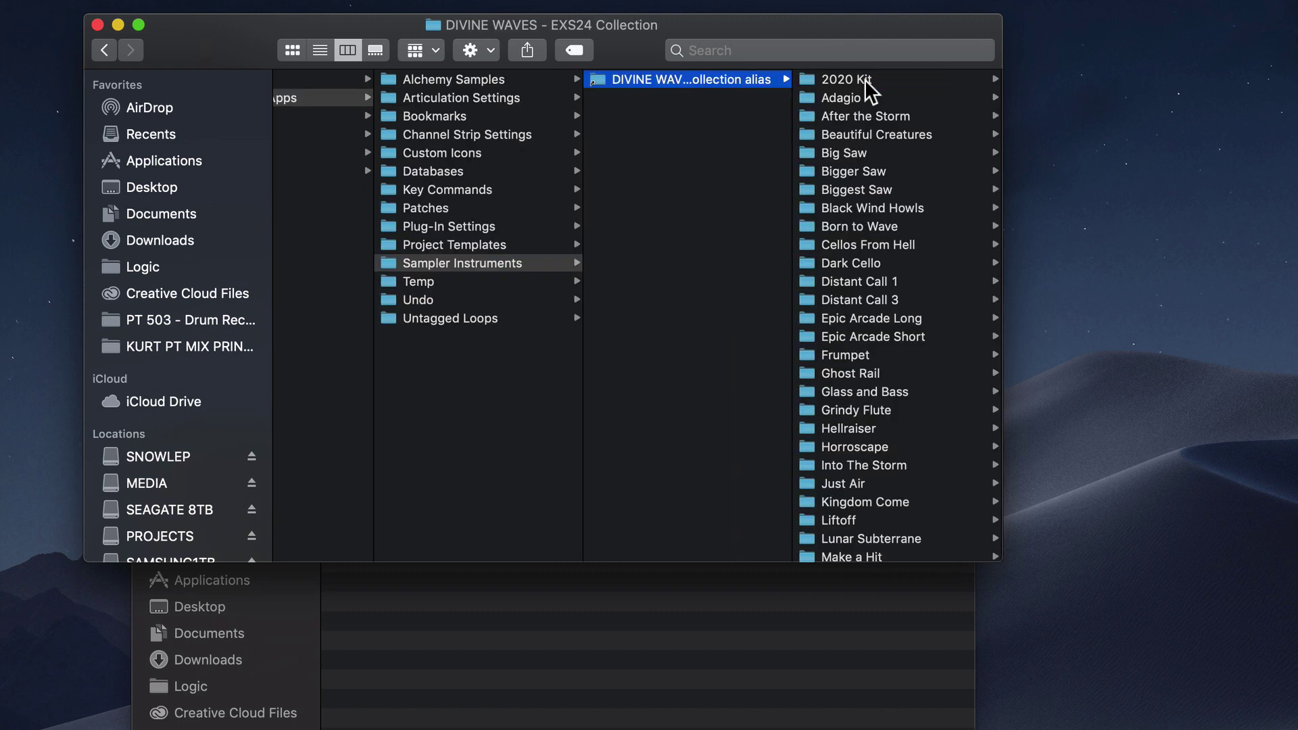
pyautogui.press('Return')
pyautogui.press('Right')
pyautogui.press('BackSpace')
pyautogui.press('BackSpace')
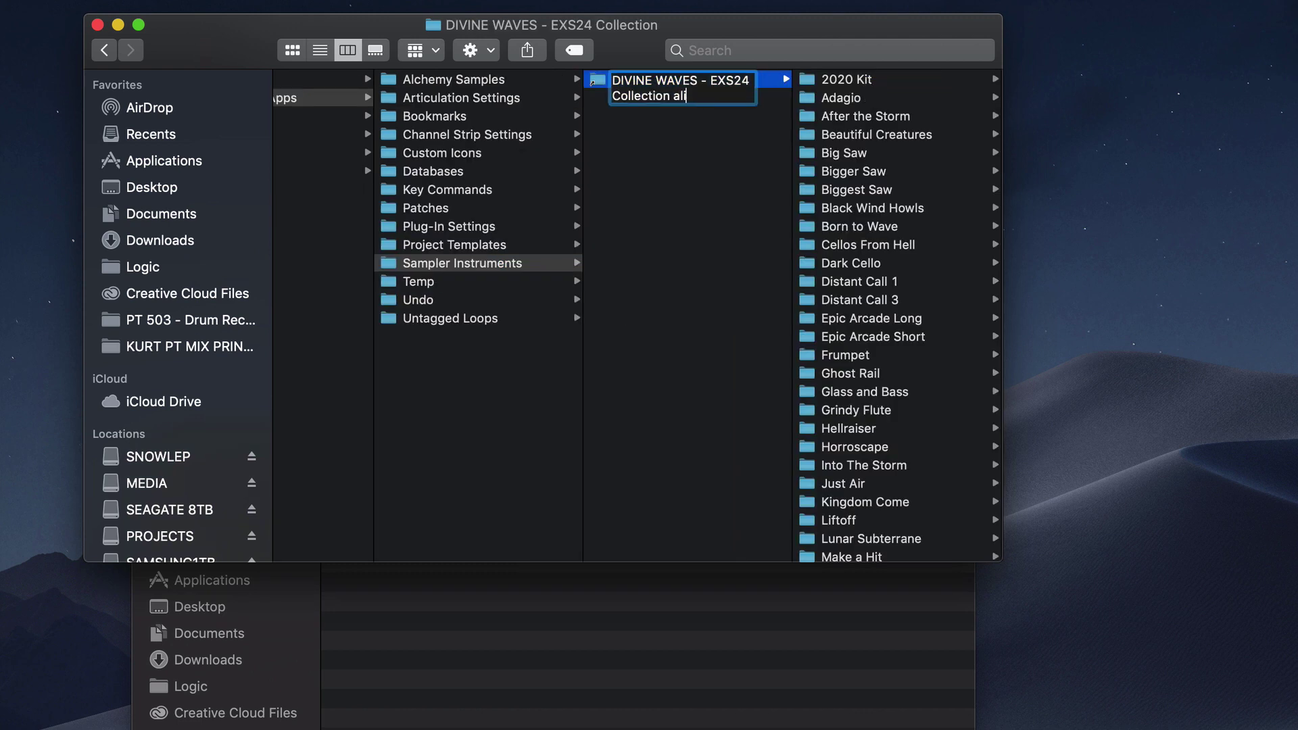
pyautogui.press('BackSpace')
pyautogui.press('BackSpace')
pyautogui.press('BackSpace')
pyautogui.press('Return')
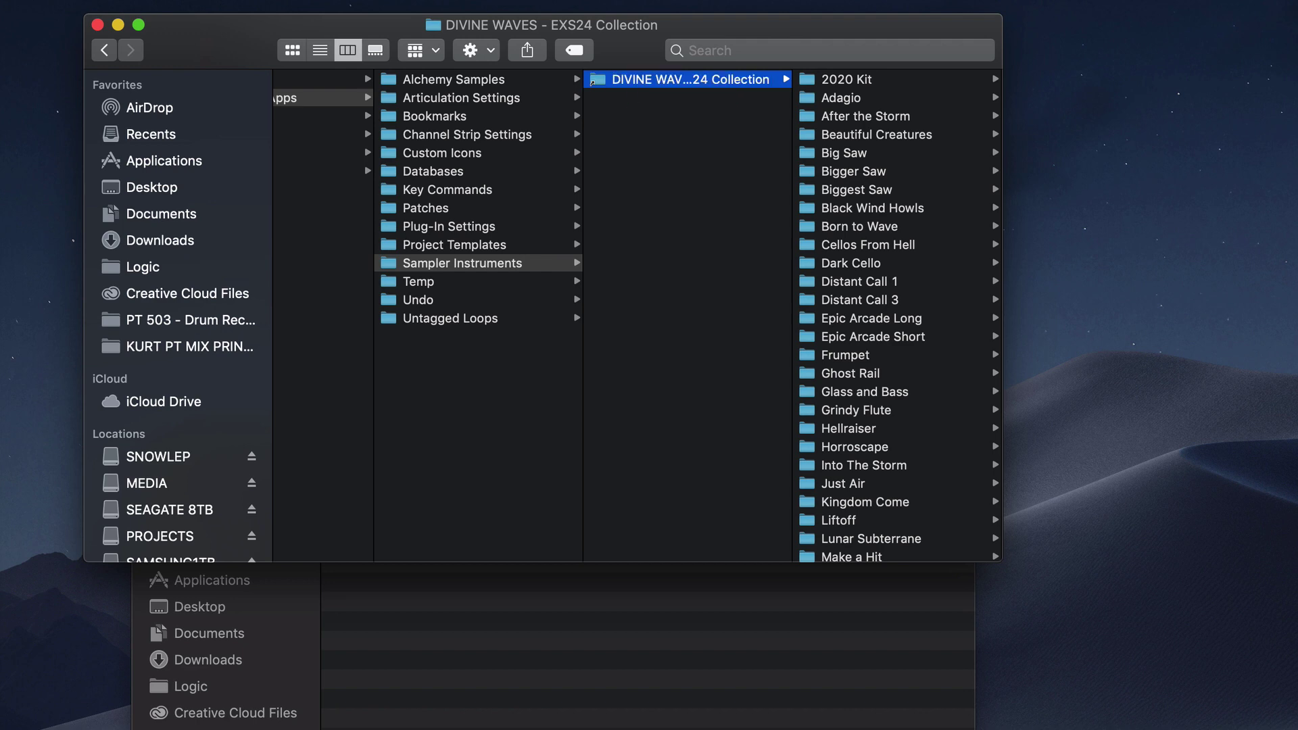
pyautogui.press('super+grave')
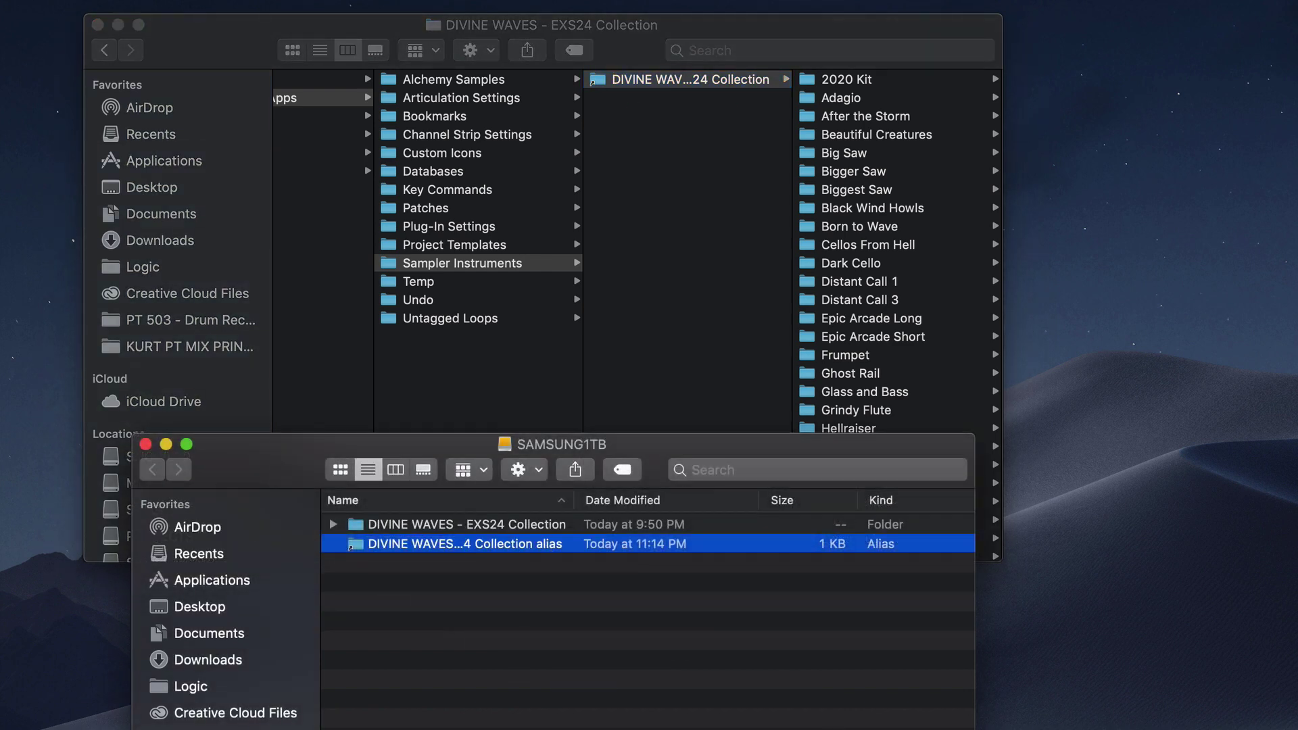
pyautogui.press('super+BackSpace')
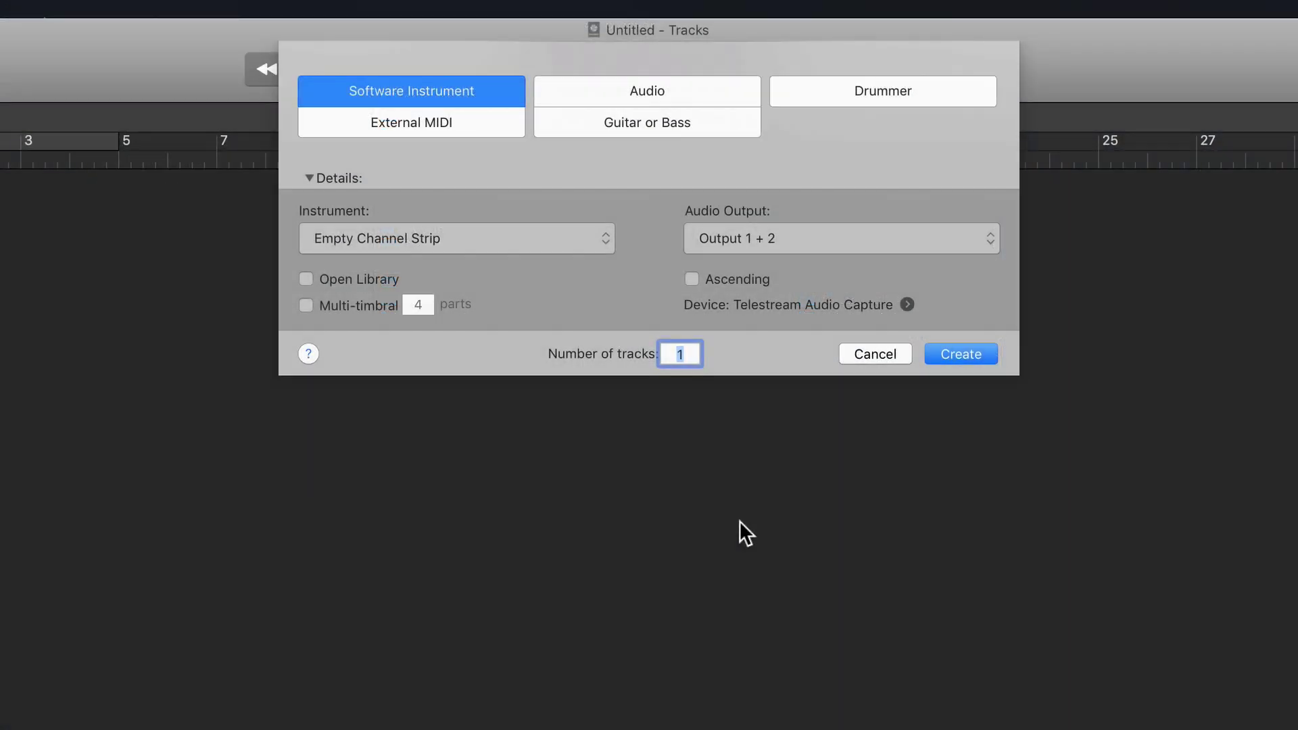
# Step: Create a software instrument track and load User Channel Strip Settings > DIVINE WAVES > Into The Storm 1
pyautogui.click(956, 361)
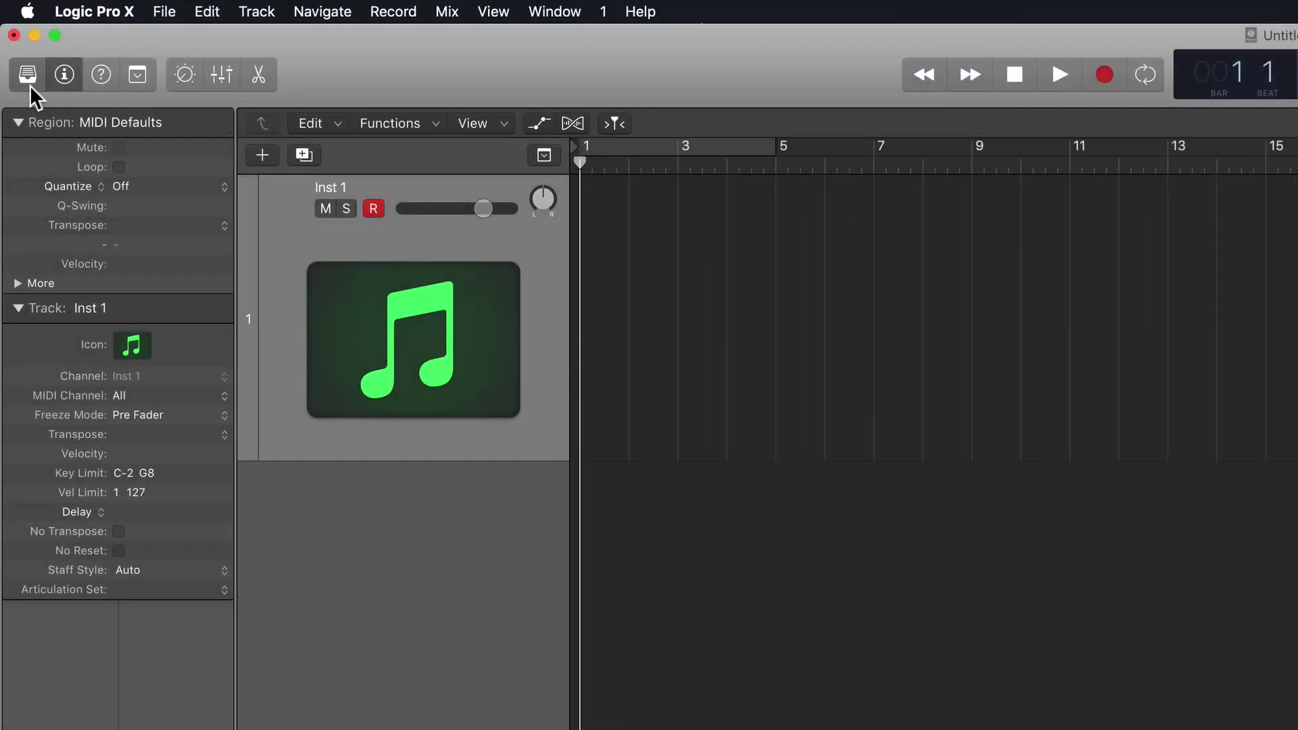
pyautogui.click(30, 85)
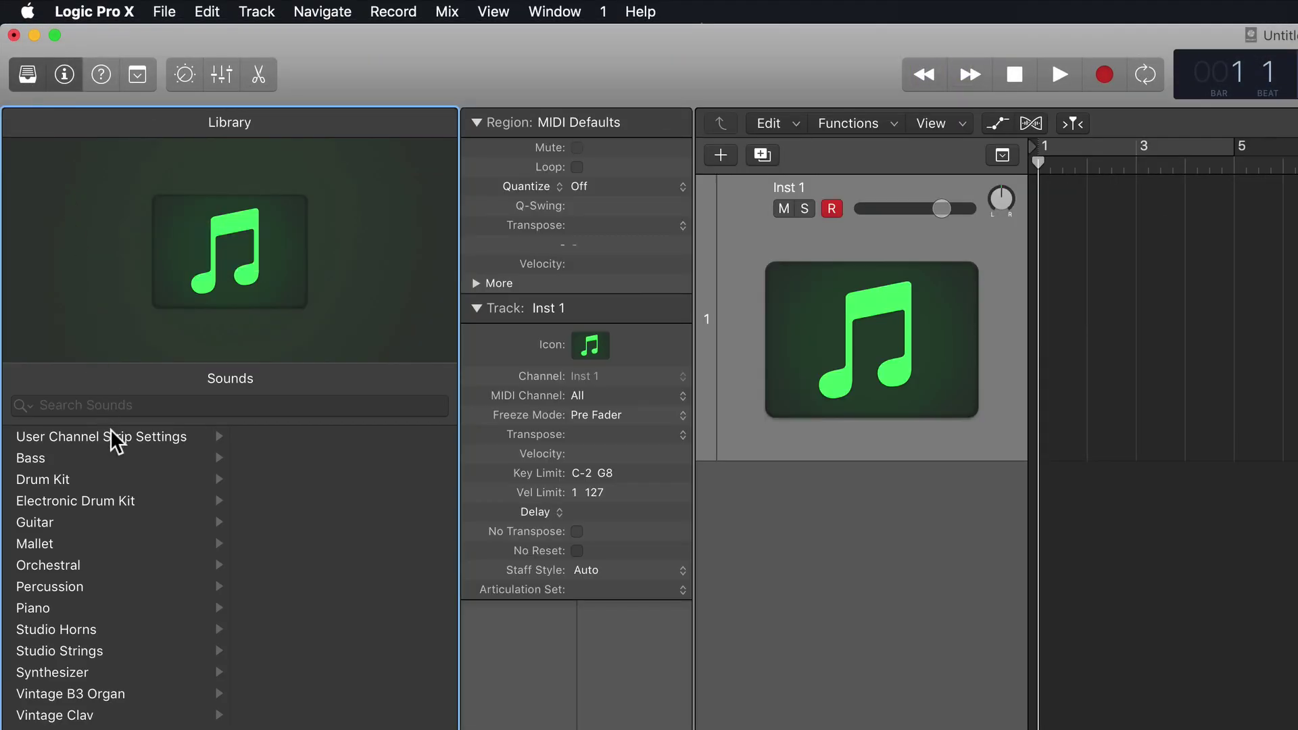
pyautogui.click(111, 432)
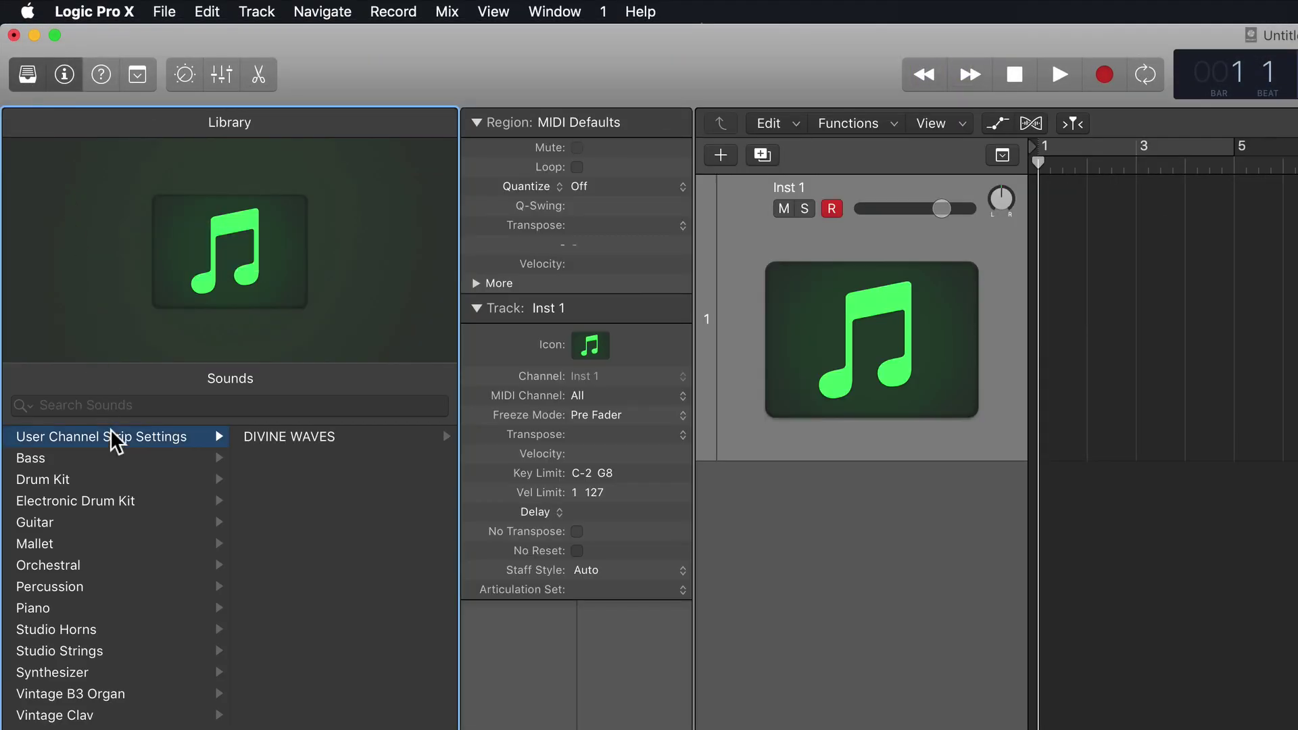
pyautogui.click(303, 437)
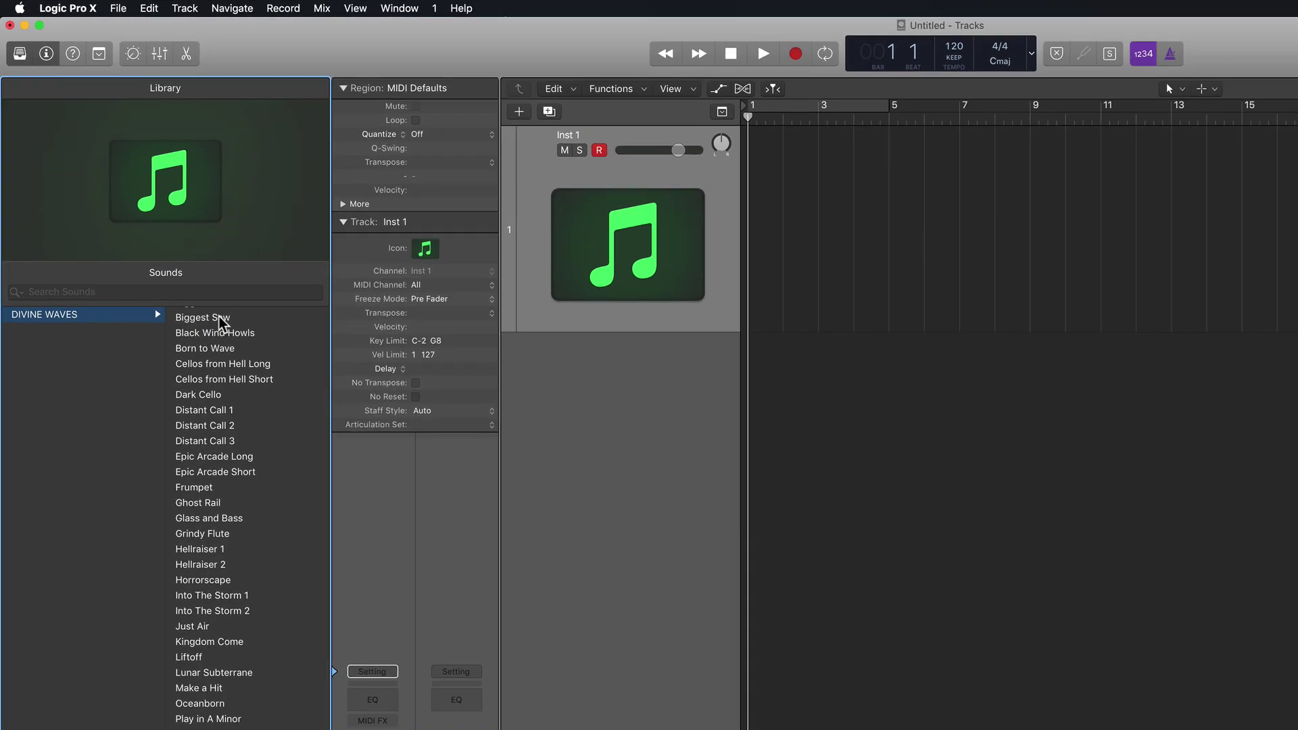
pyautogui.click(263, 595)
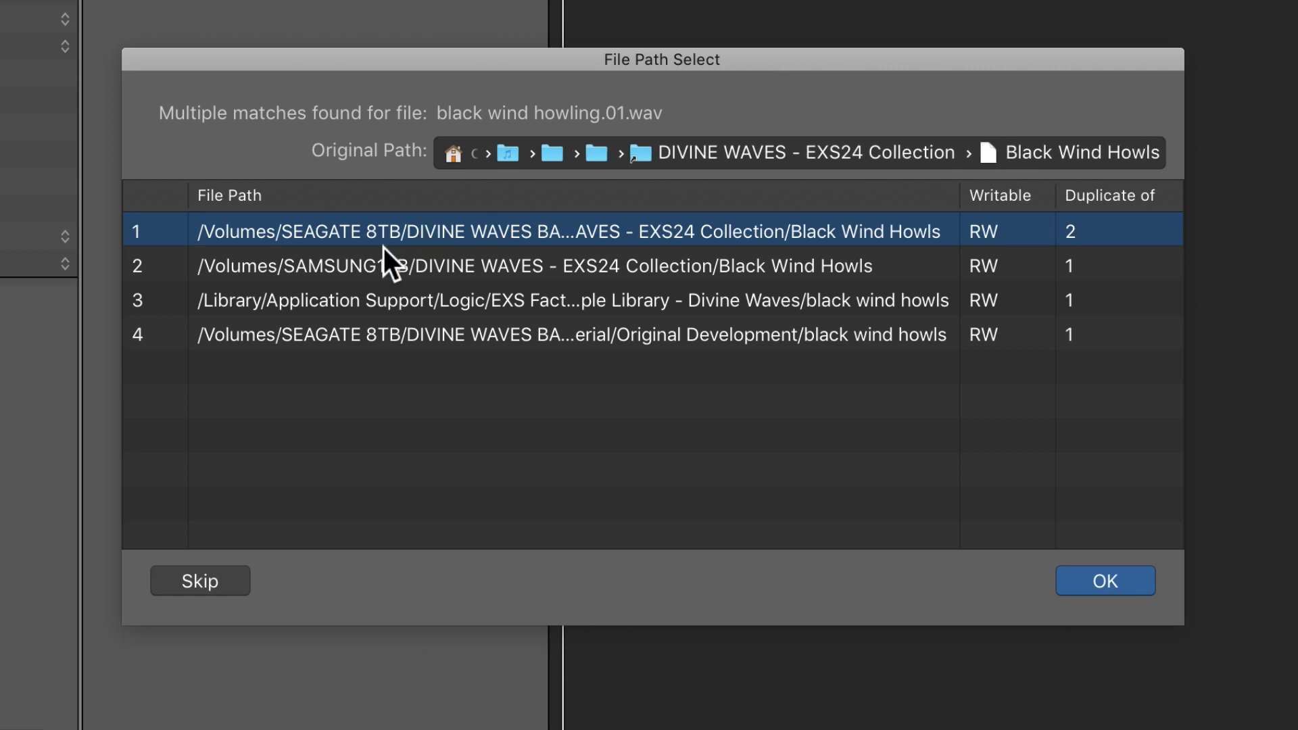
# Step: Pick the /Volumes/SAMSUNG1TB copy as the source for black wind howling.01.wav
pyautogui.click(364, 270)
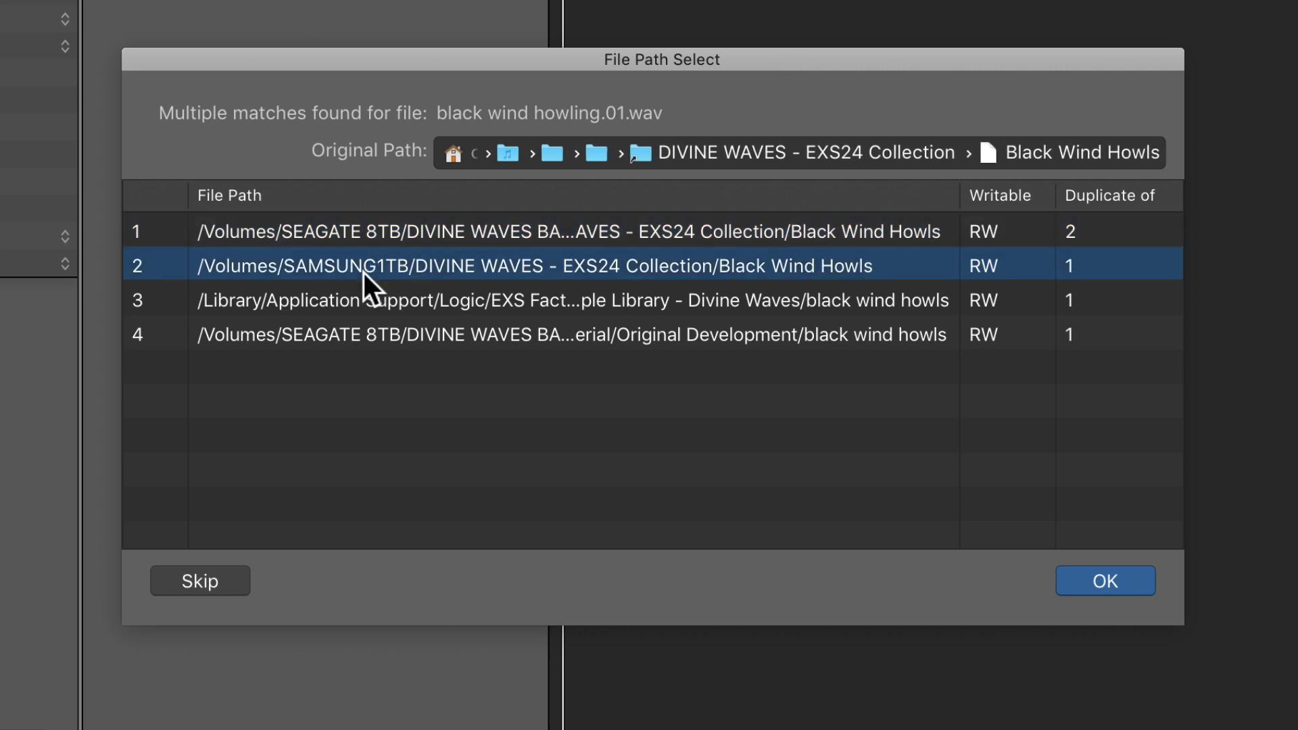